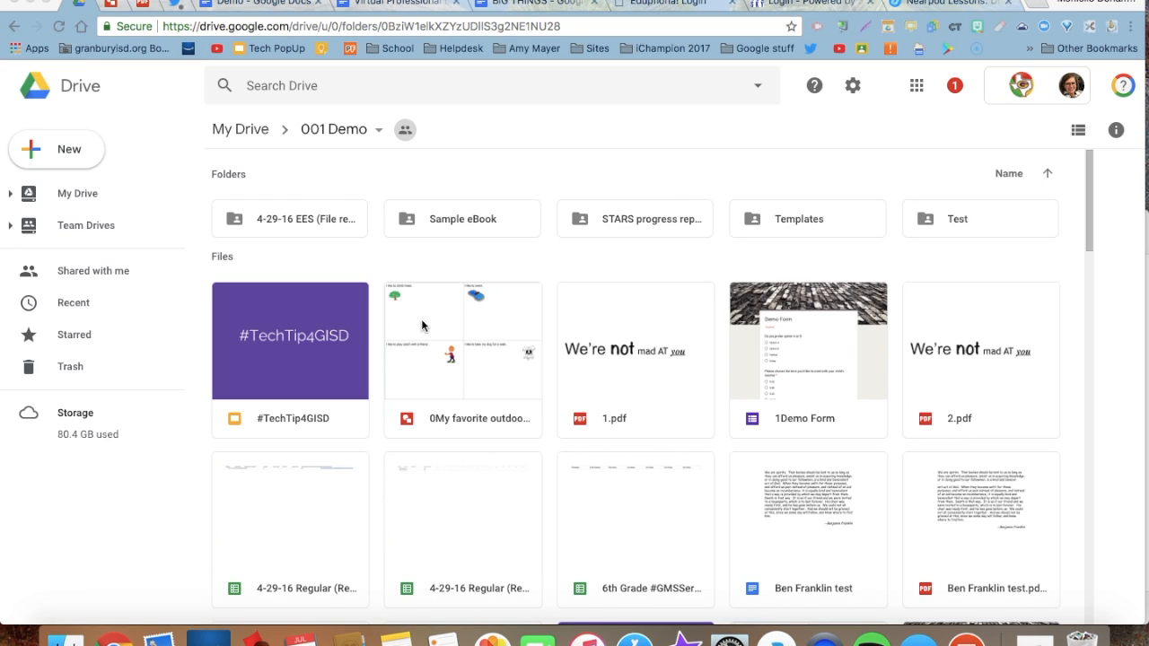
Create a new Google Drawings file in the 001 Demo folder
click(64, 151)
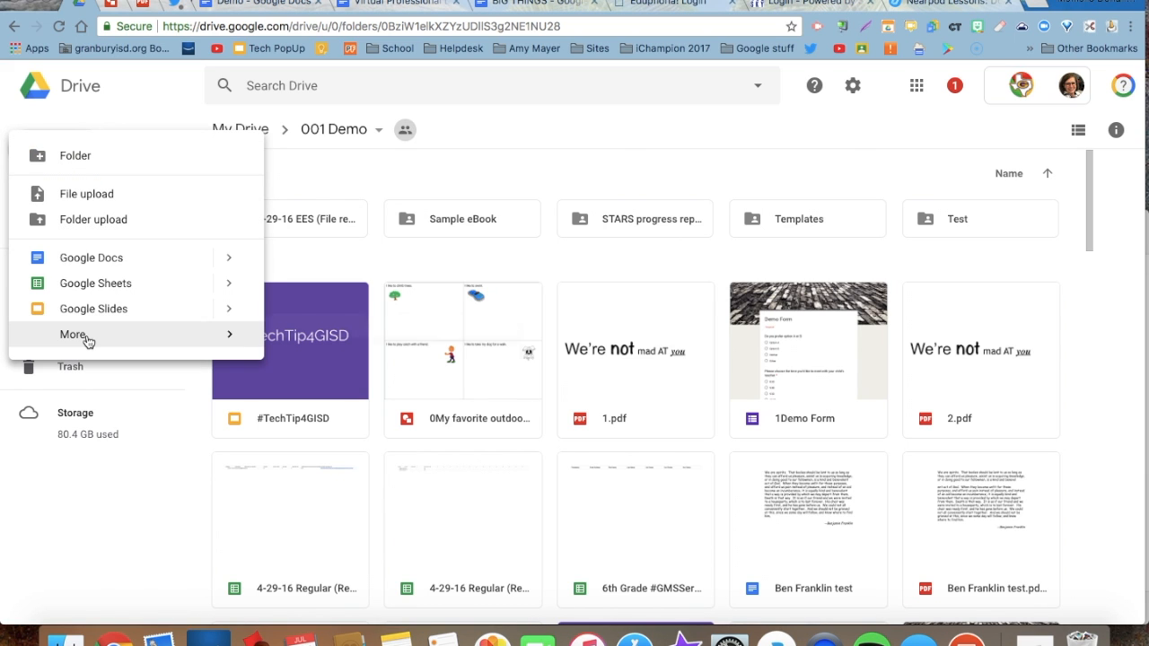
mouse_move(87, 341)
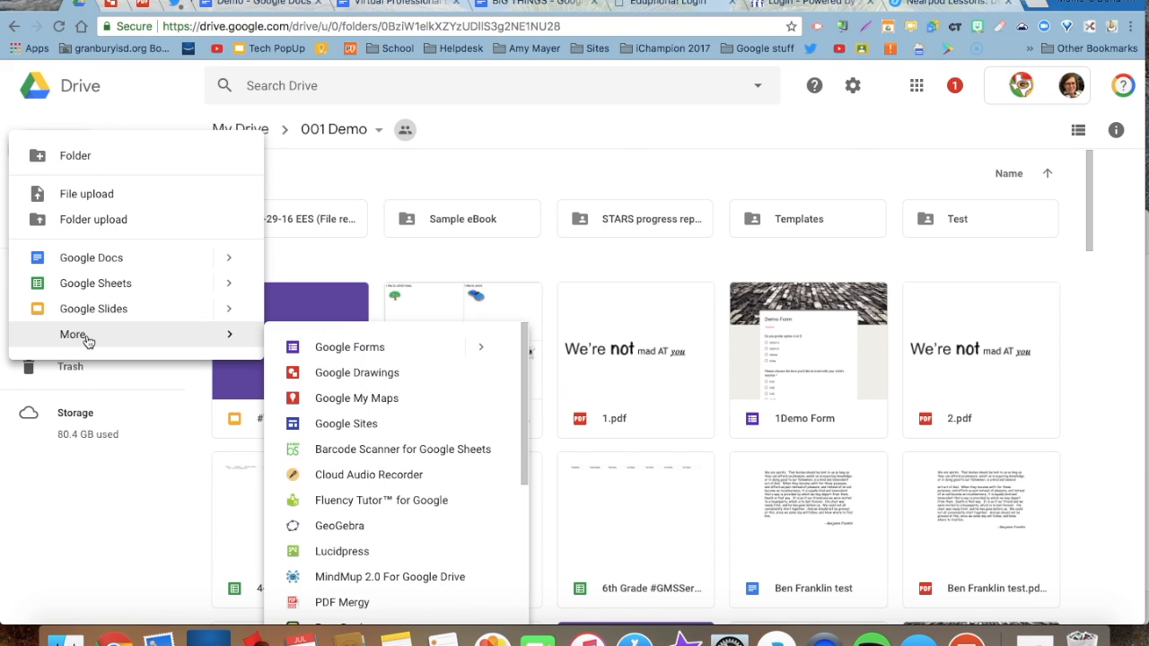
click(326, 382)
click(700, 384)
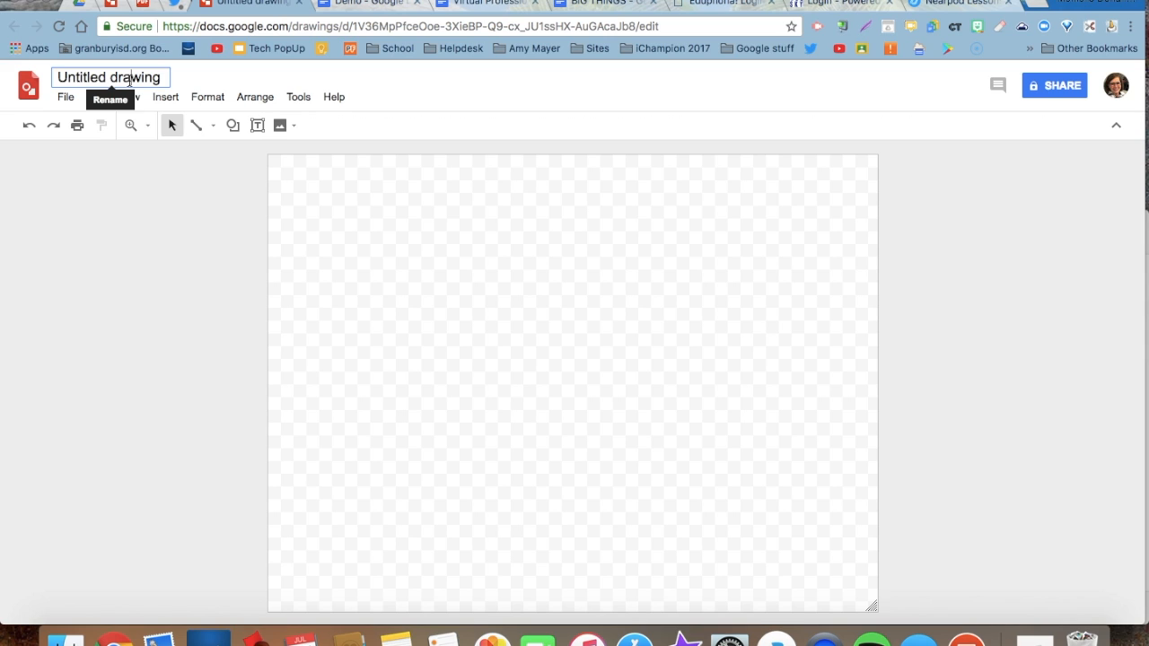
Rename the untitled drawing as "Demo drawing"
drag(110, 77, 44, 79)
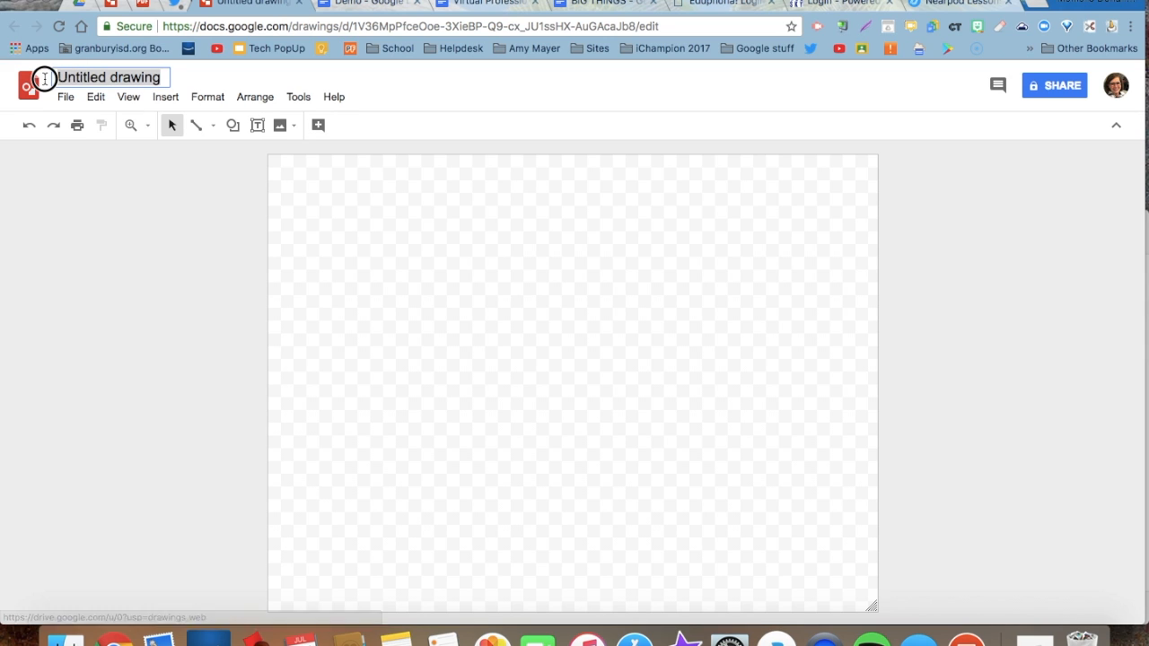
text(Demo drawing)
key(Return)
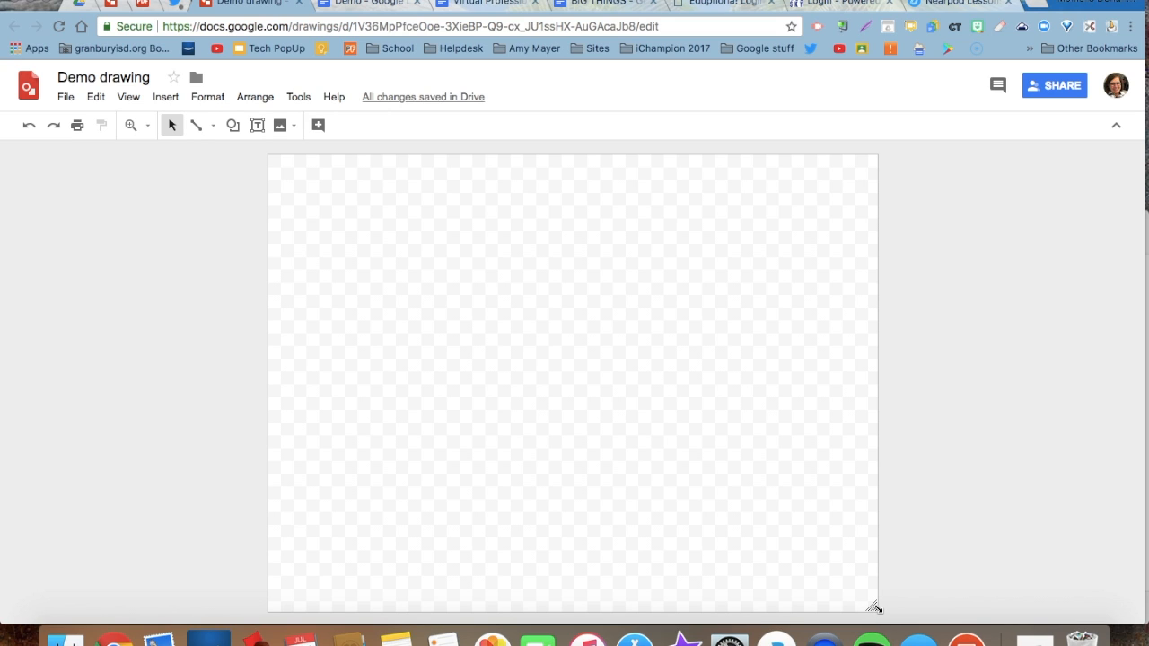
Resize the drawing canvas to a custom page size of 11 × 8.5 inches
drag(872, 609, 503, 523)
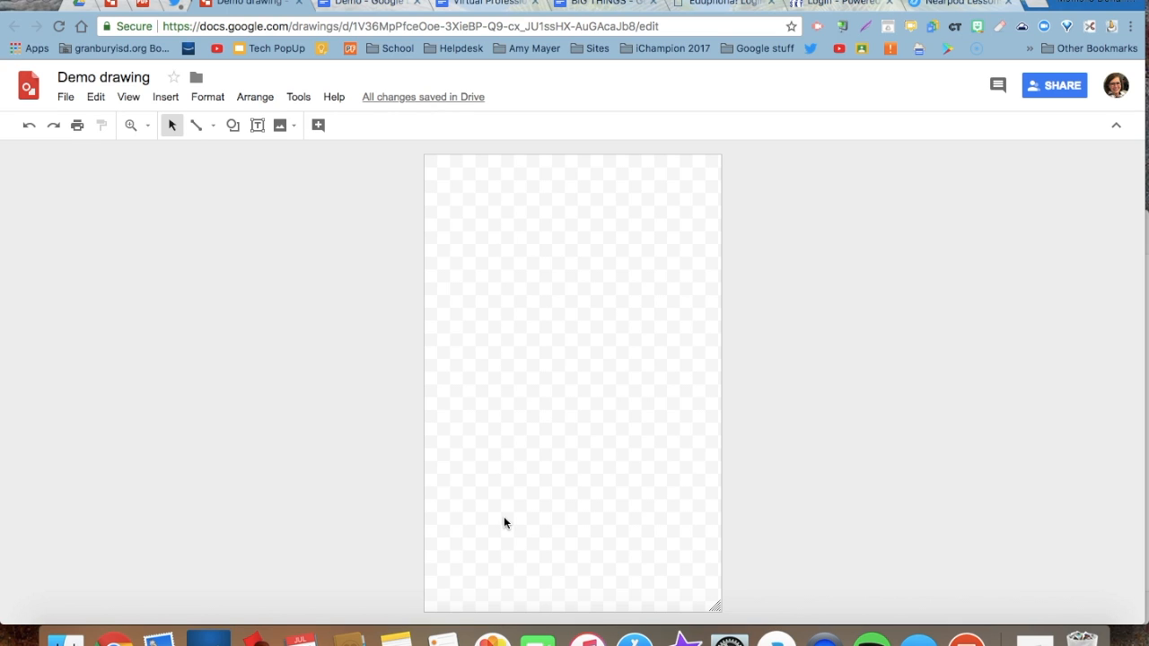
click(69, 98)
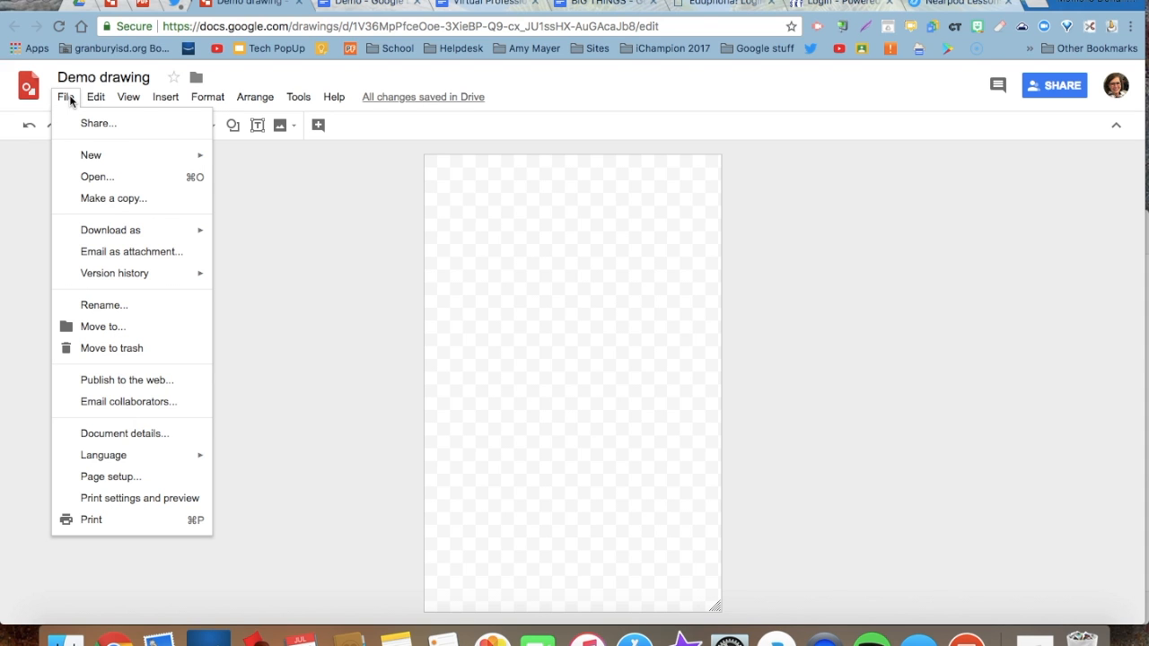
click(116, 476)
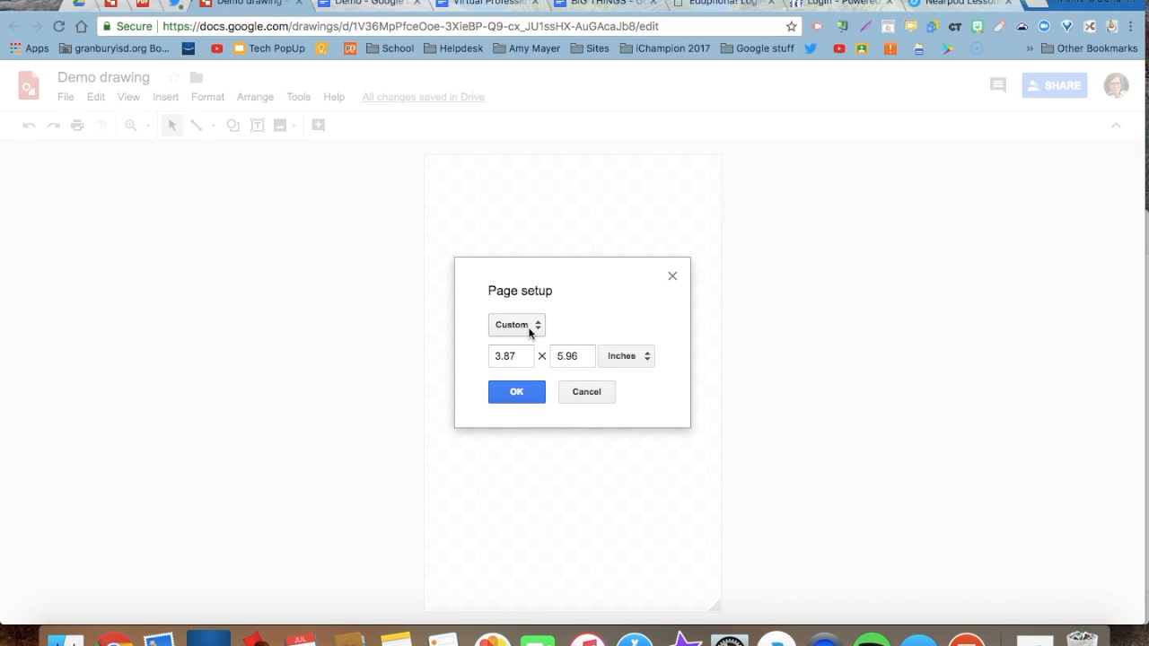
click(529, 331)
click(530, 328)
click(522, 357)
drag(521, 356, 469, 355)
text(11)
key(Tab)
text(8.5)
key(Return)
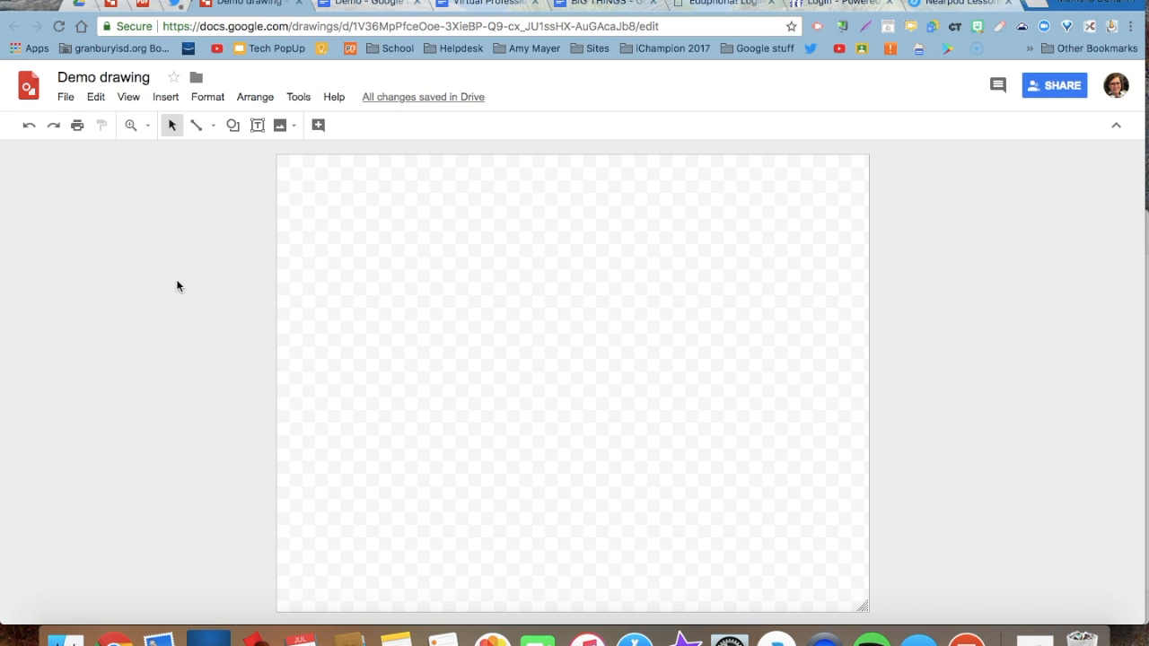
Add a text box reading "Create" in the gray area to the left of the canvas
click(257, 127)
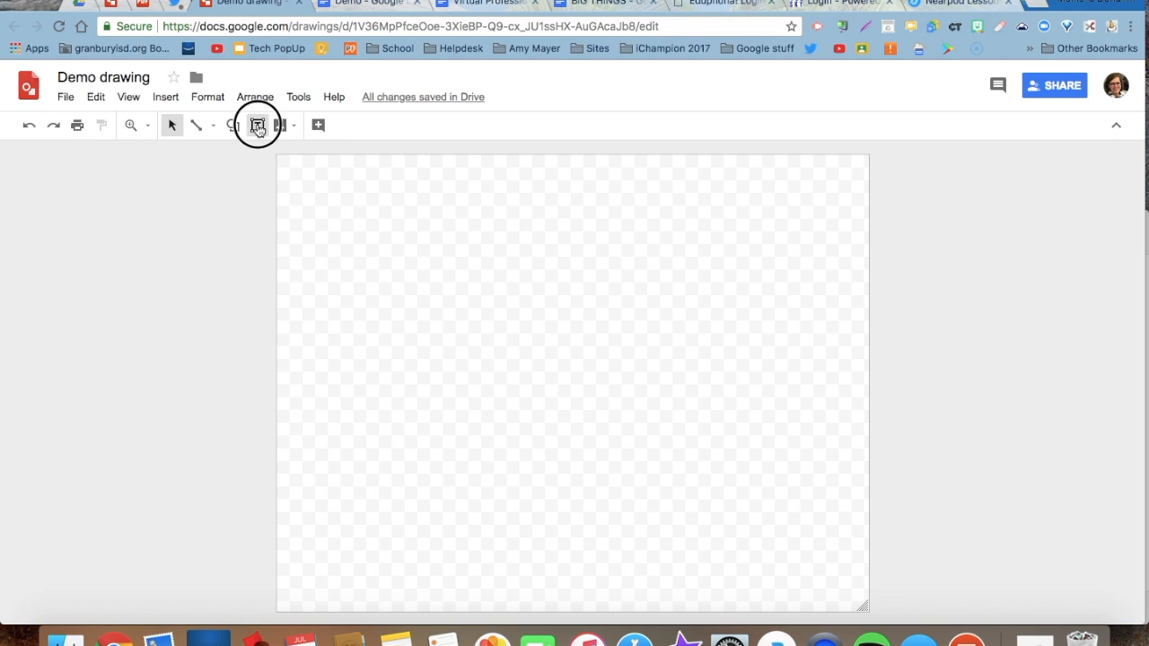
drag(78, 229, 226, 334)
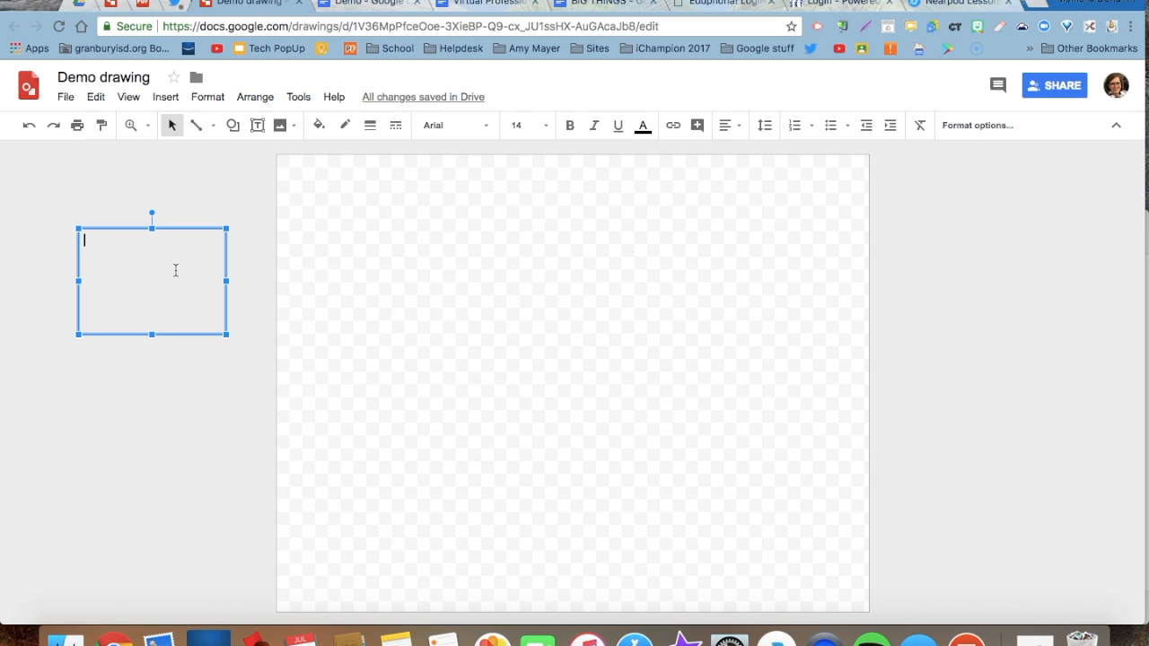
text(Create)
click(193, 190)
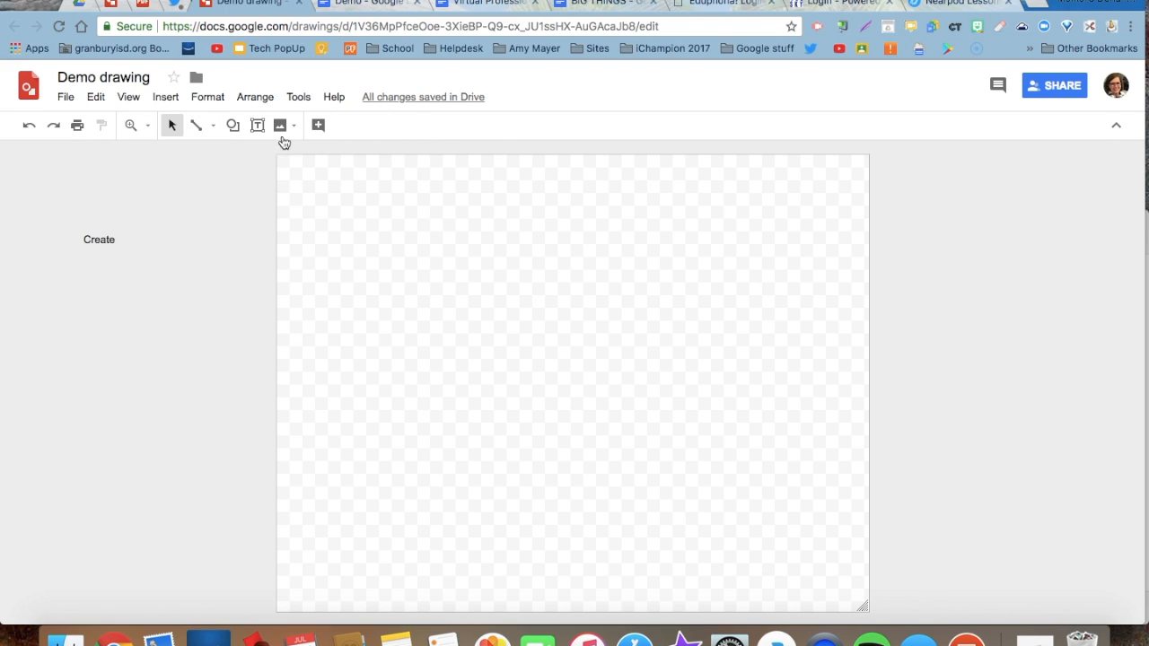
Draw a large circle on the left half of the canvas and make its fill transparent
click(232, 128)
mouse_move(242, 158)
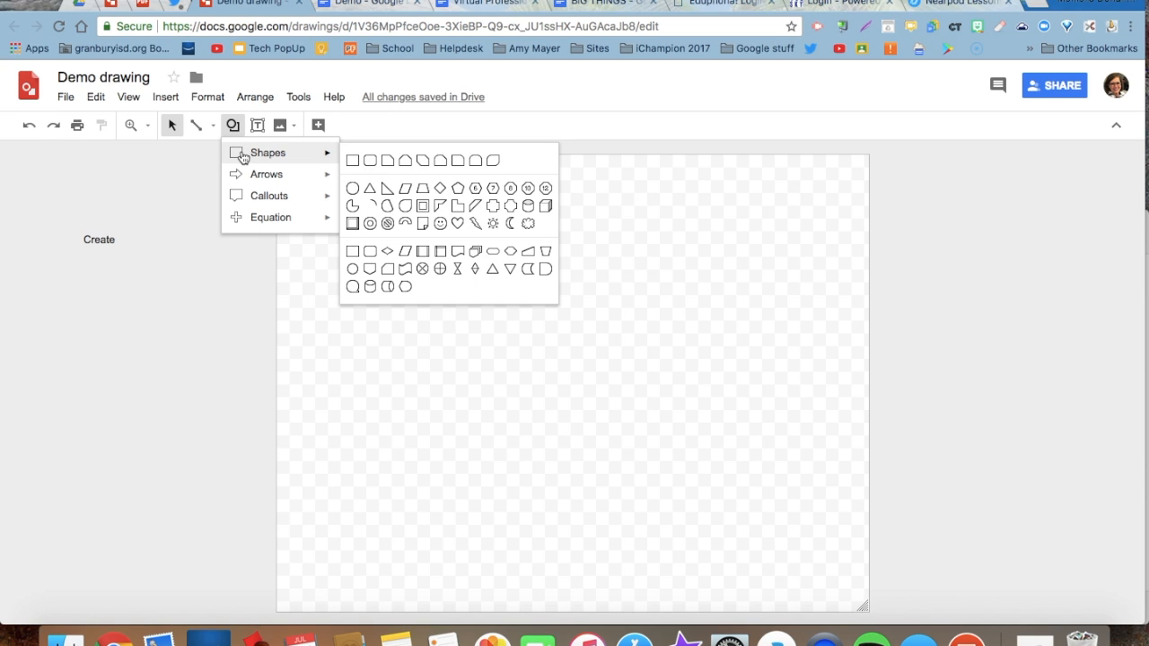
click(351, 191)
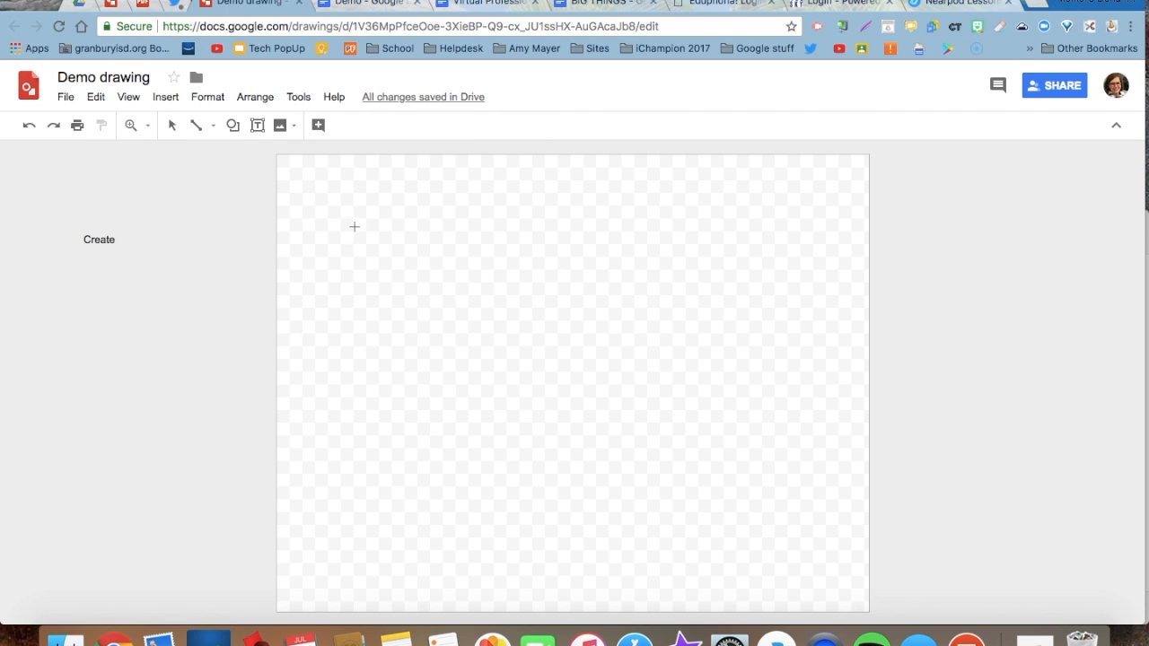
drag(336, 252, 598, 529)
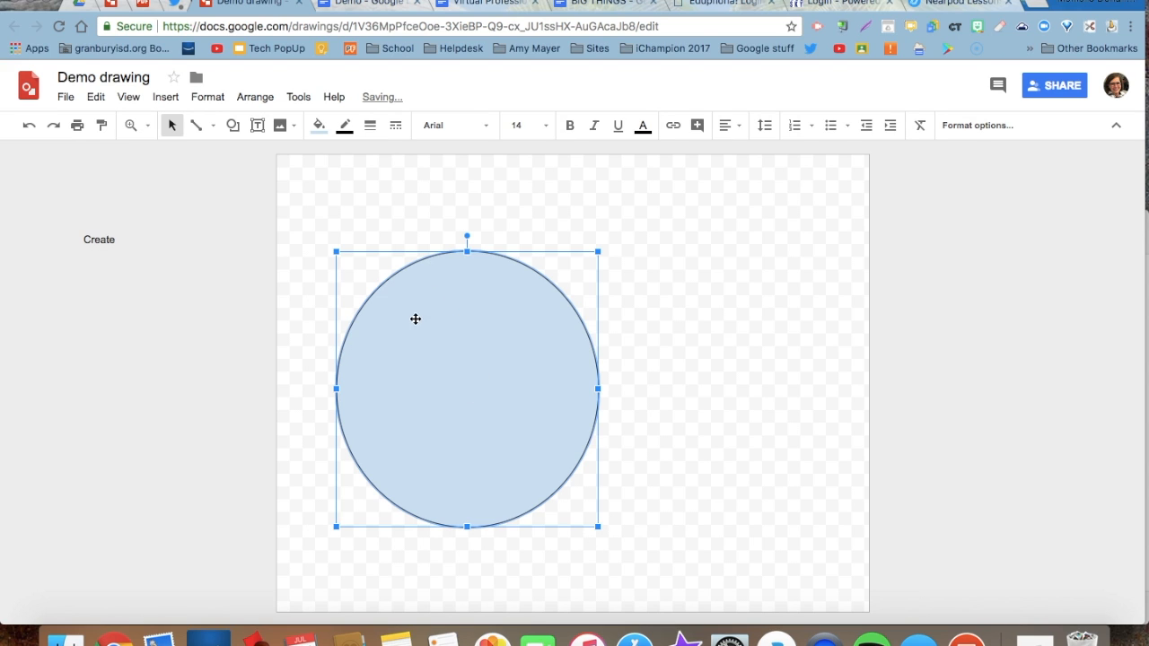
click(321, 130)
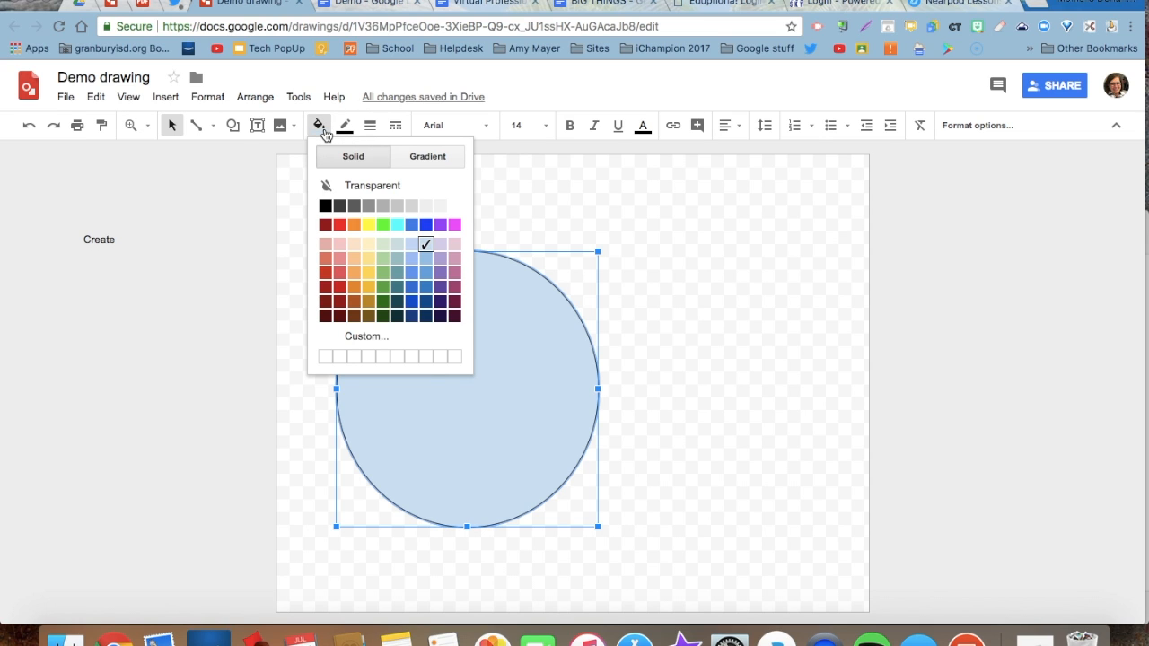
click(363, 189)
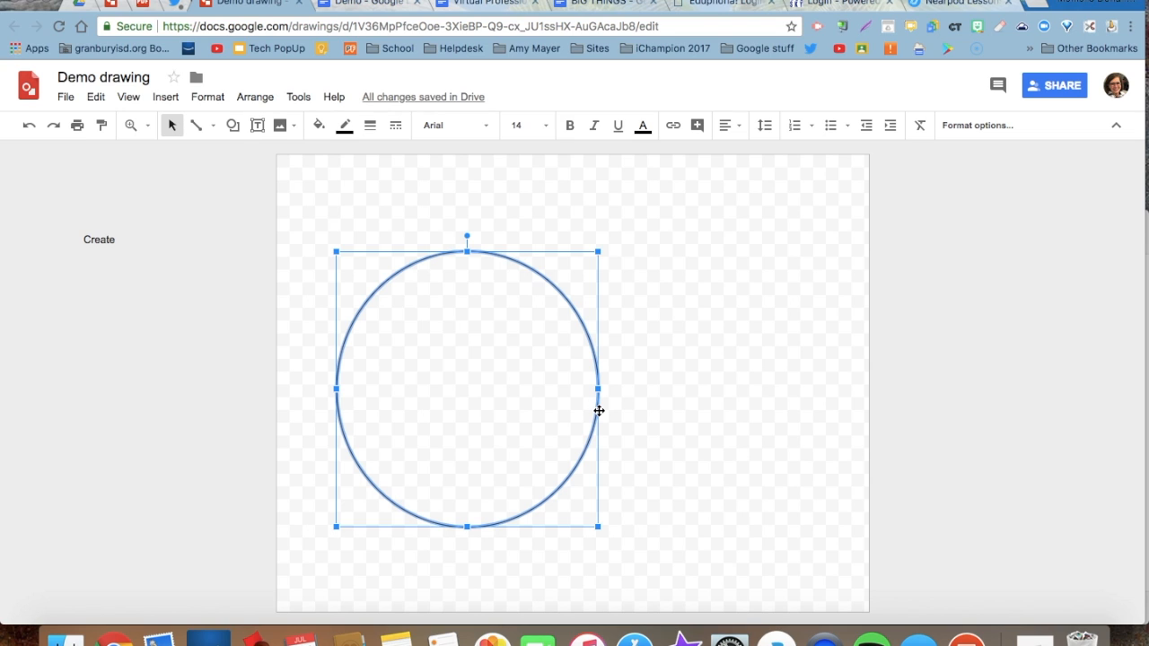
Duplicate the circle and place the copy level with the original on its right, partly overlapping it as a Venn diagram
click(97, 98)
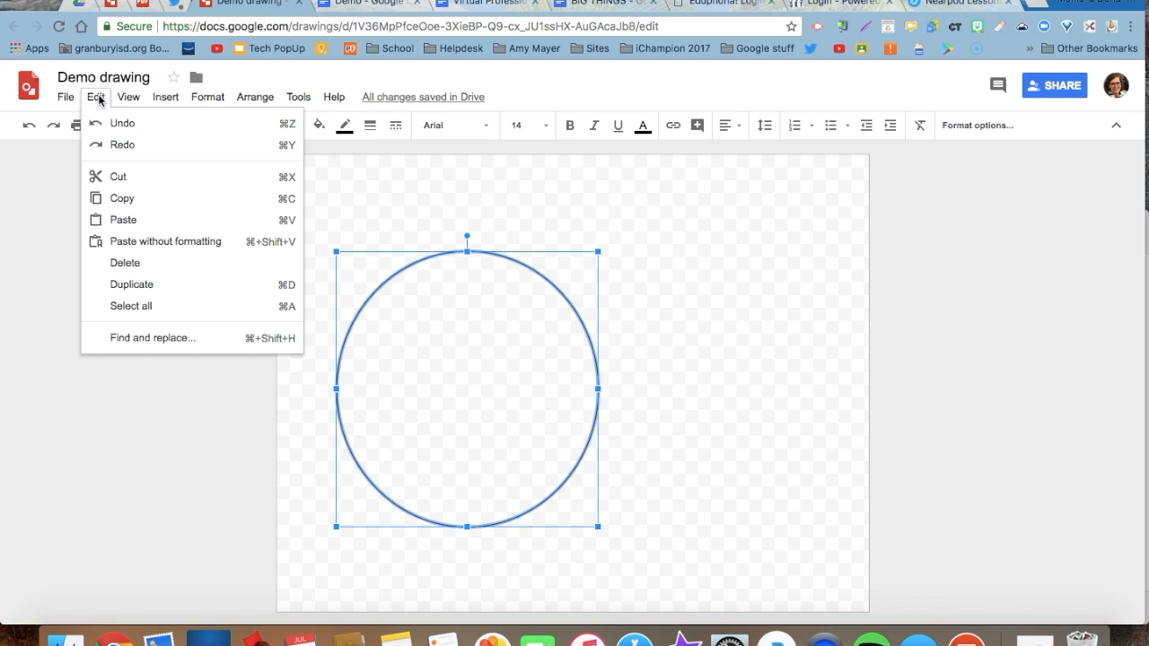
click(260, 287)
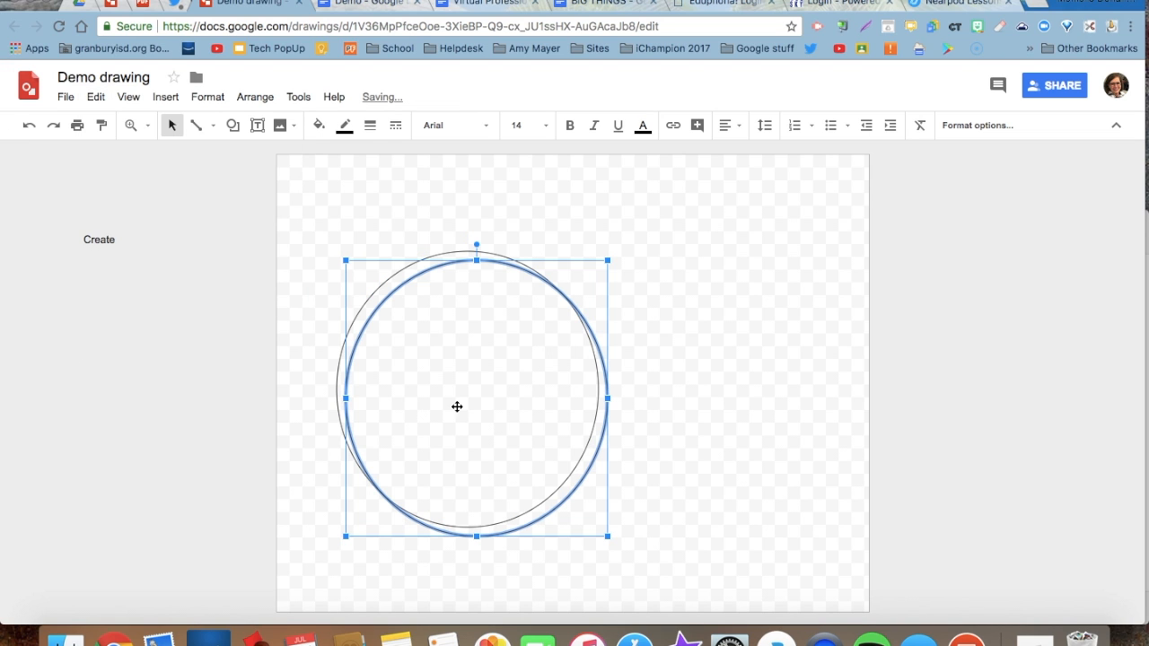
drag(472, 400, 656, 391)
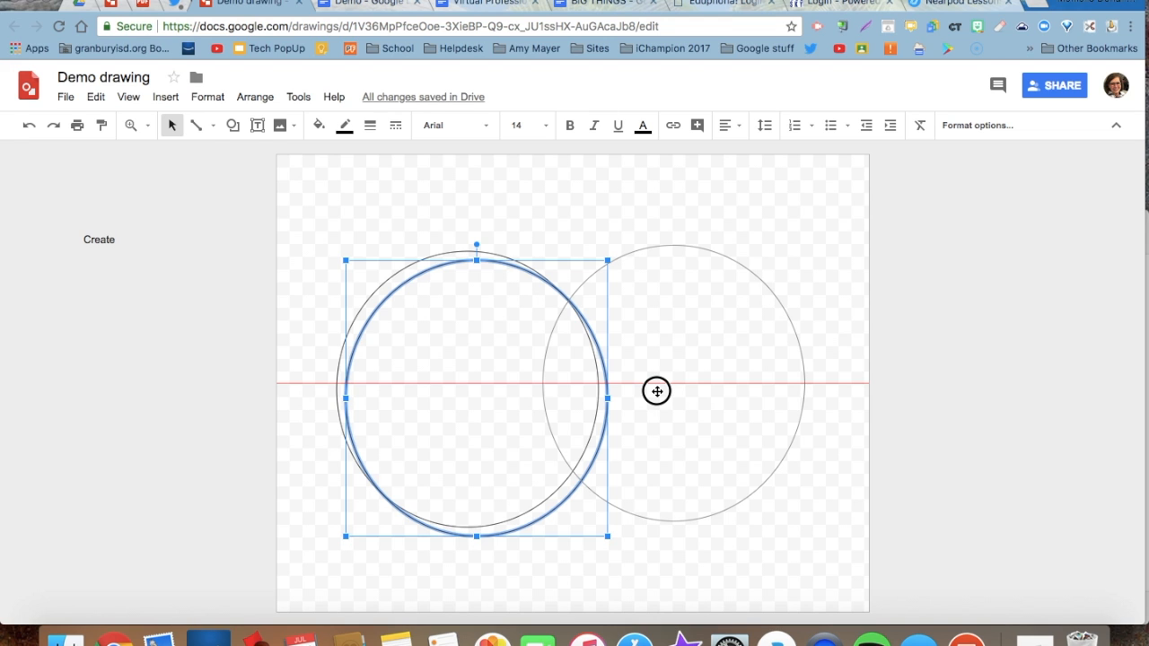
mouse_move(656, 391)
mouse_down()
mouse_move(541, 376)
mouse_move(555, 390)
mouse_move(652, 403)
mouse_up()
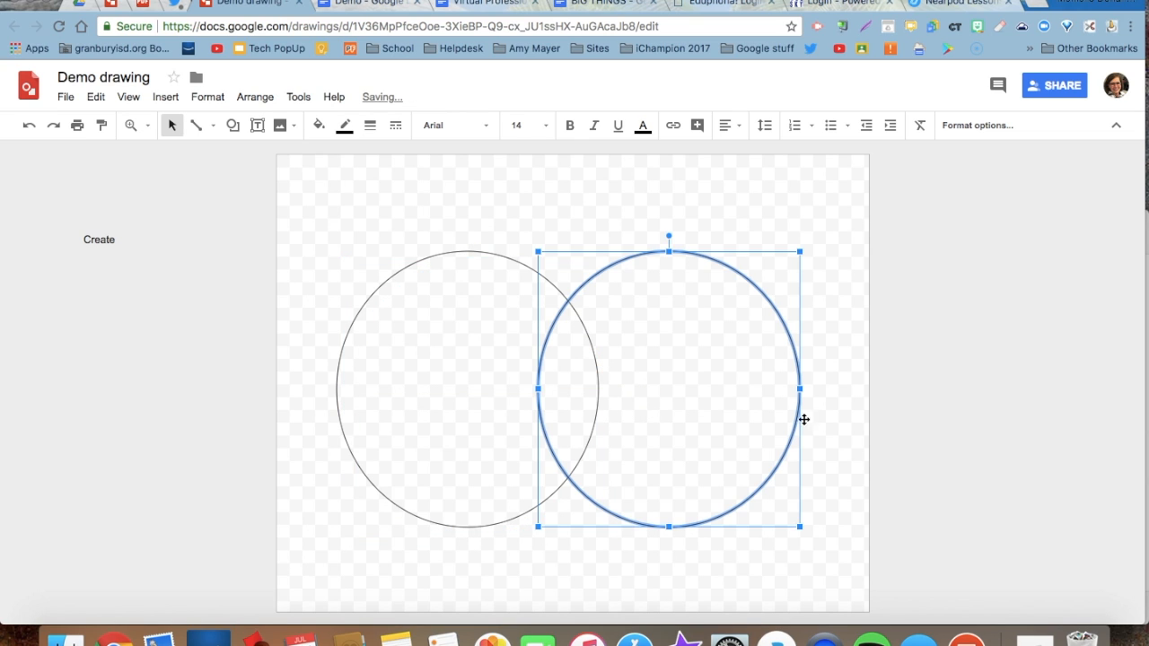
click(841, 437)
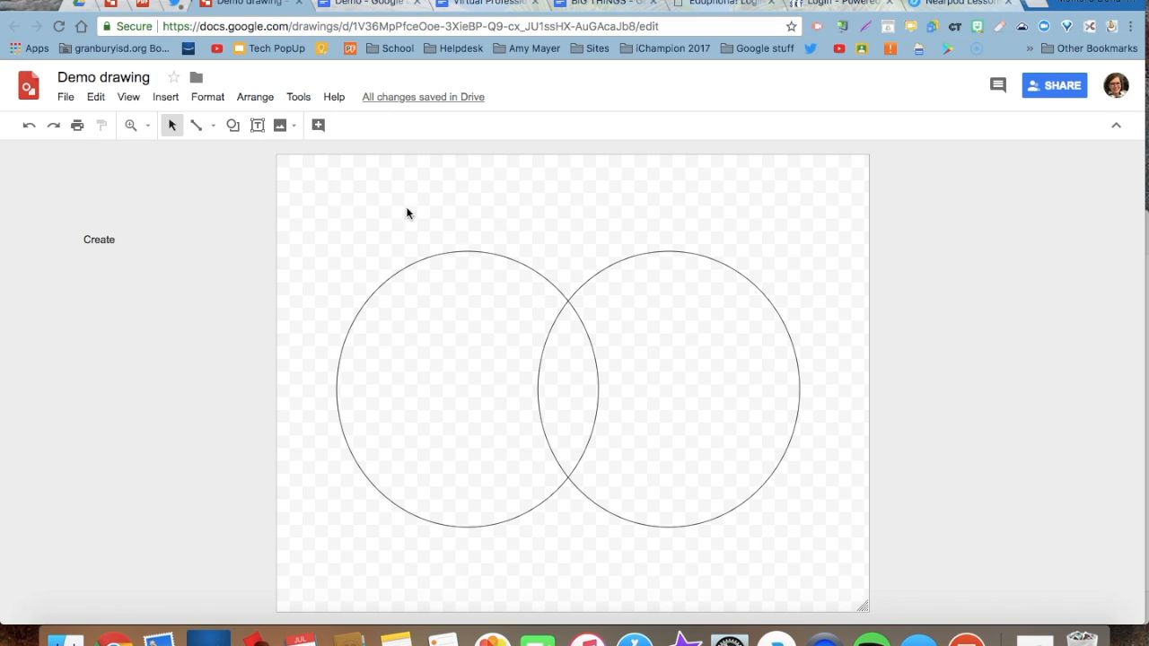
Add a text box reading "Movie" above the left circle
click(257, 126)
drag(358, 189, 501, 228)
text(Movie)
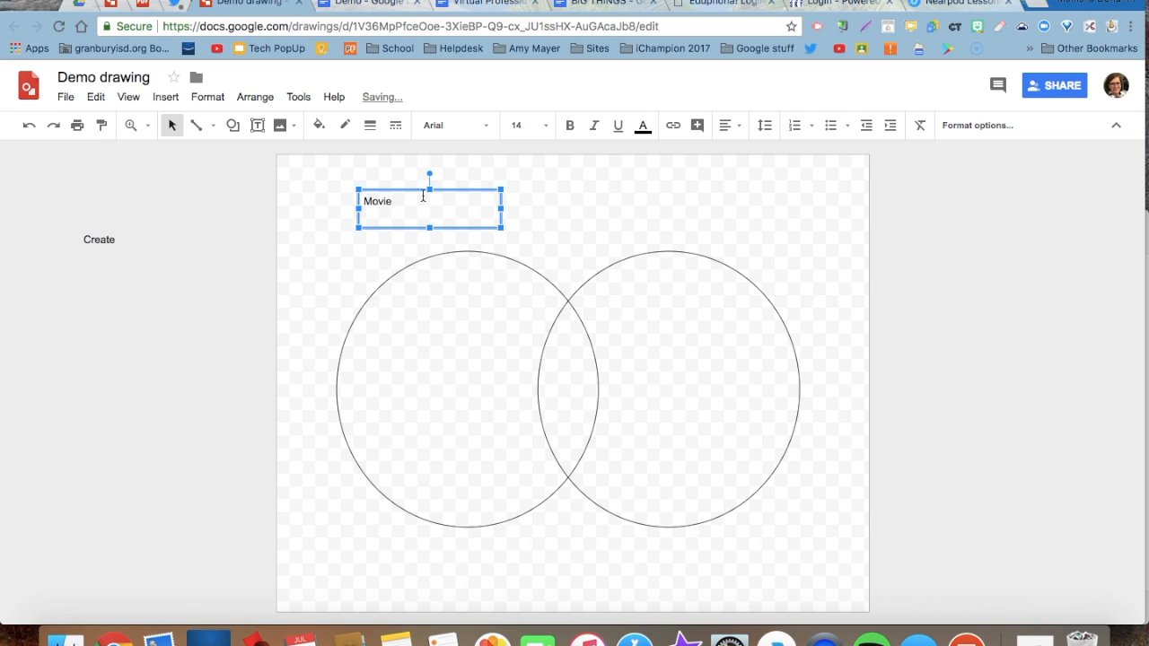
Center the Movie text horizontally and vertically in its box and move the box directly onto the left circle's top
click(736, 128)
click(752, 153)
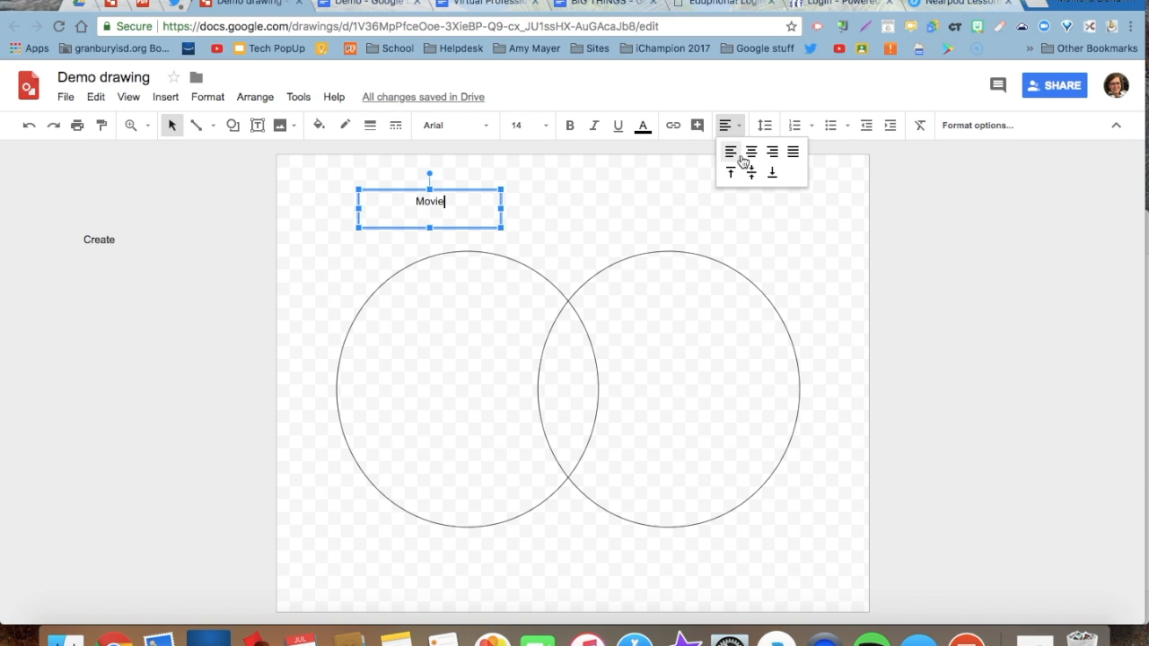
click(751, 173)
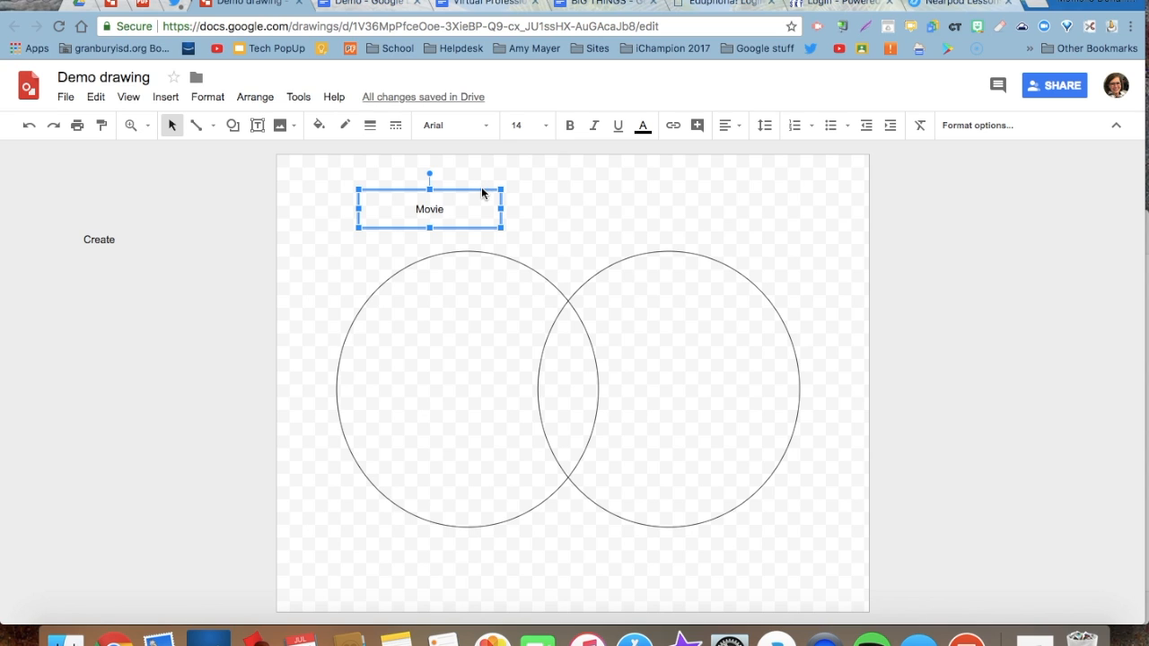
drag(482, 193, 511, 217)
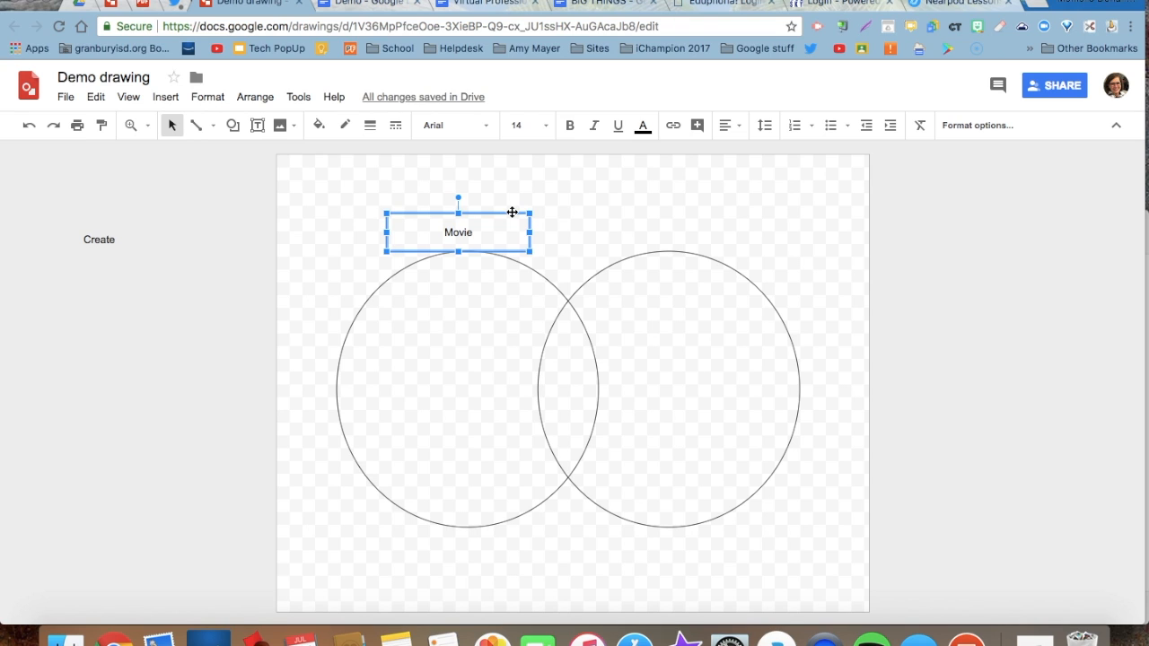
Duplicate the Movie label, place the copy above the right circle and change its text to "Book"
key(super+d)
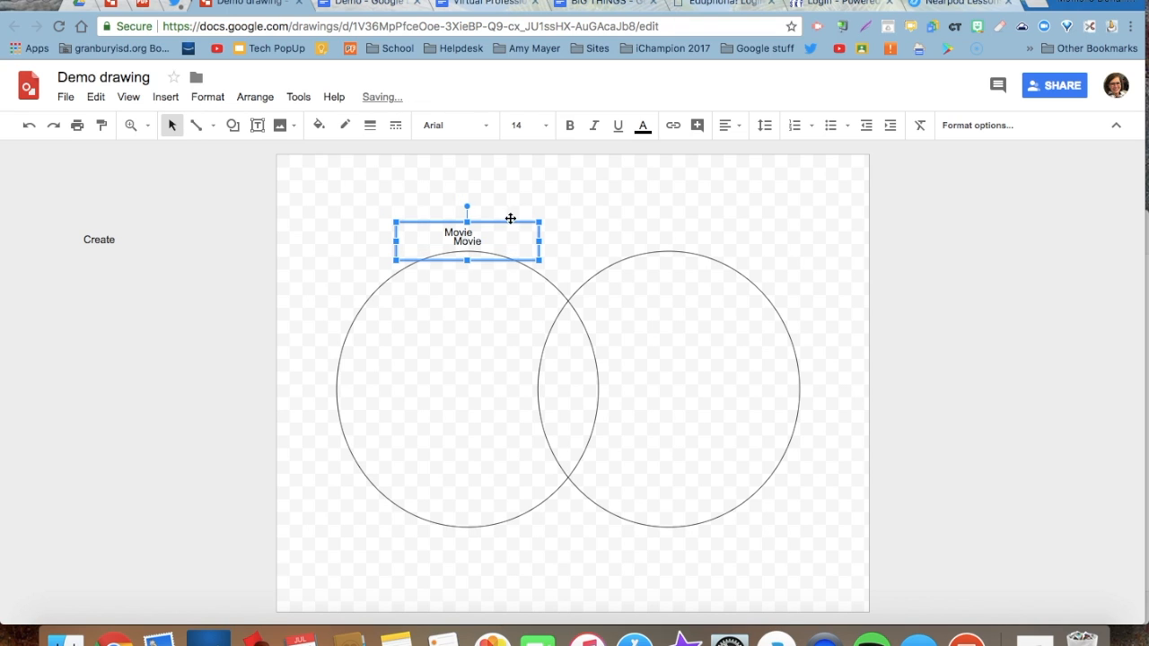
drag(538, 236, 738, 229)
double_click(673, 232)
text(Book)
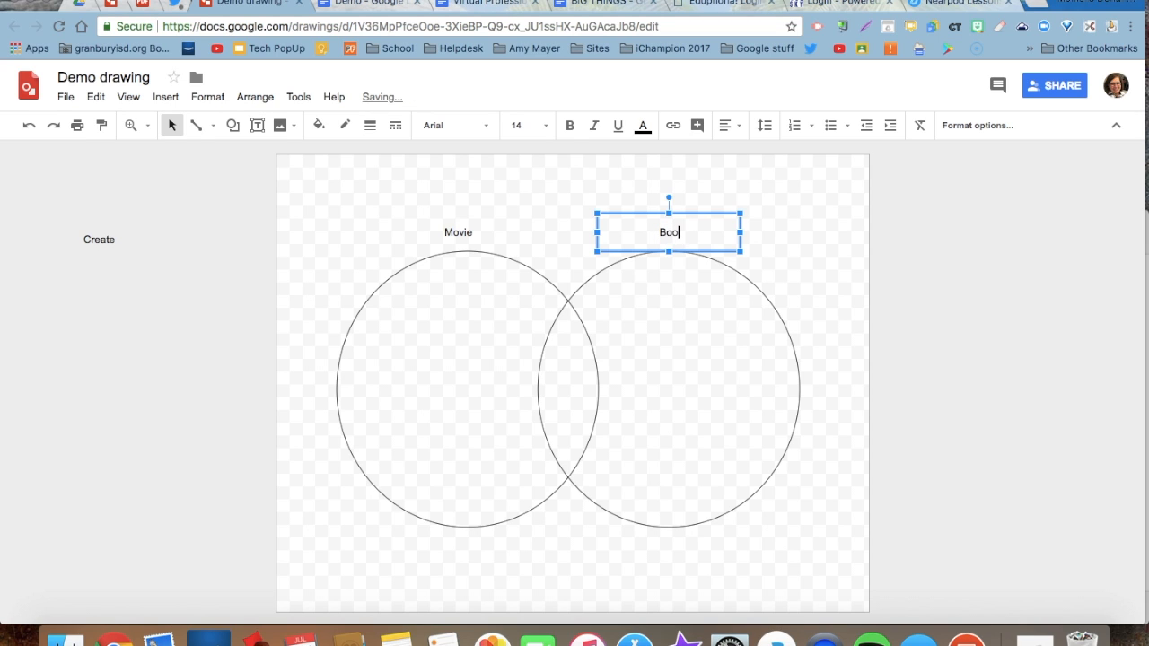
click(837, 278)
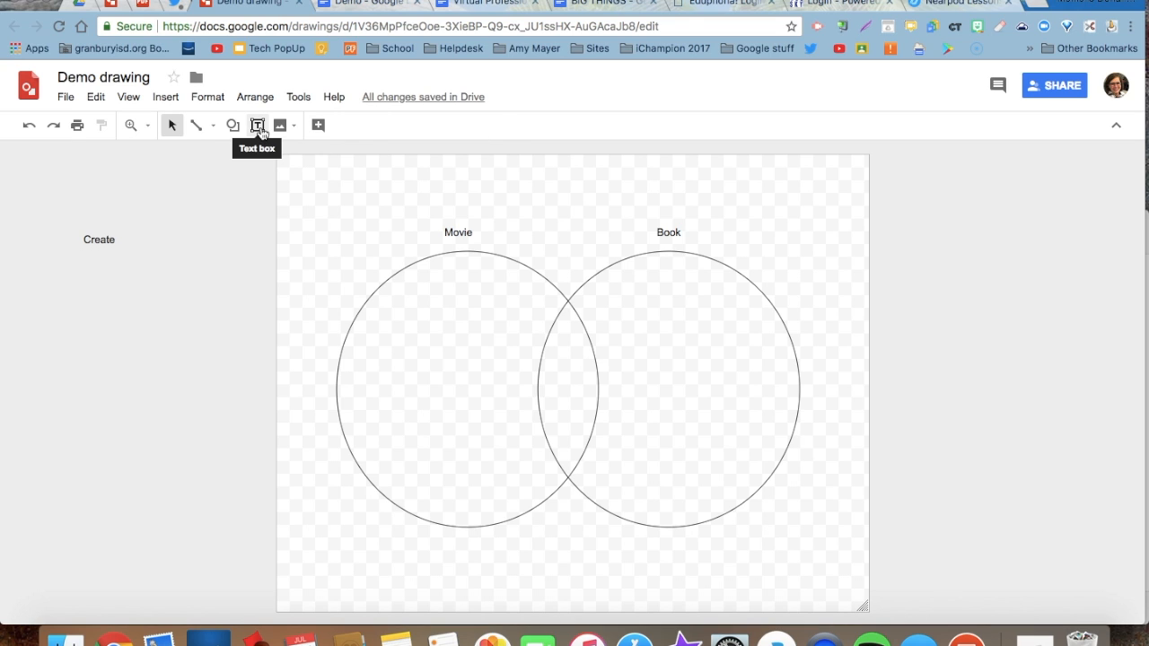
Examine the available image sources, the arrow, callout and equation shapes, and the line types
click(295, 126)
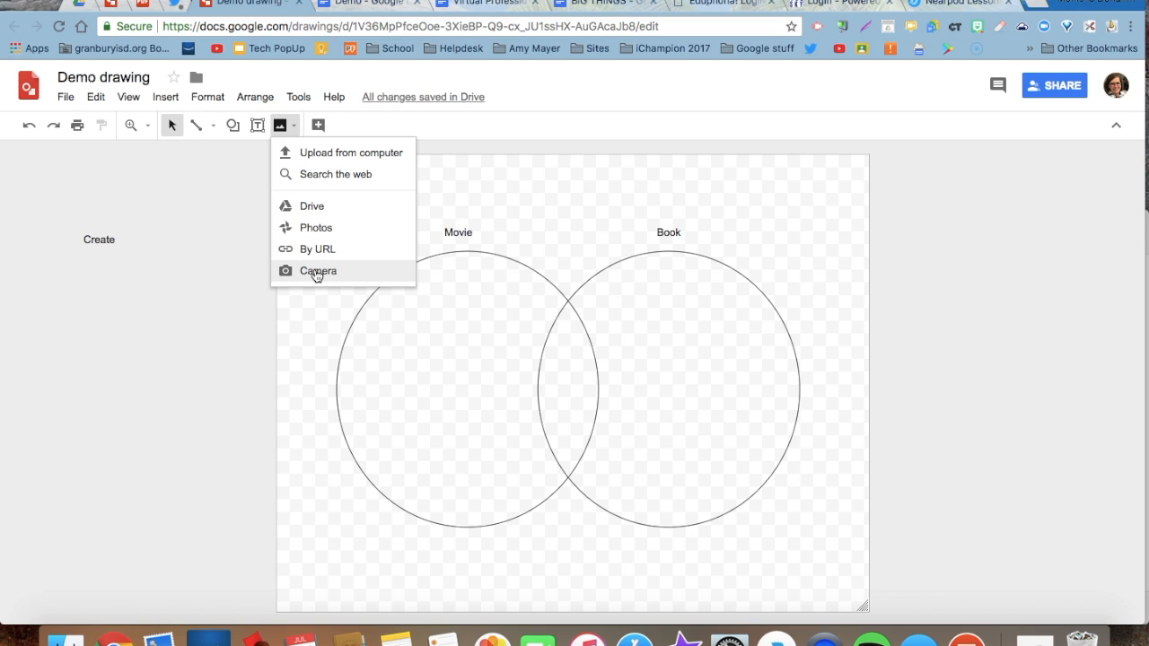
click(207, 192)
click(235, 127)
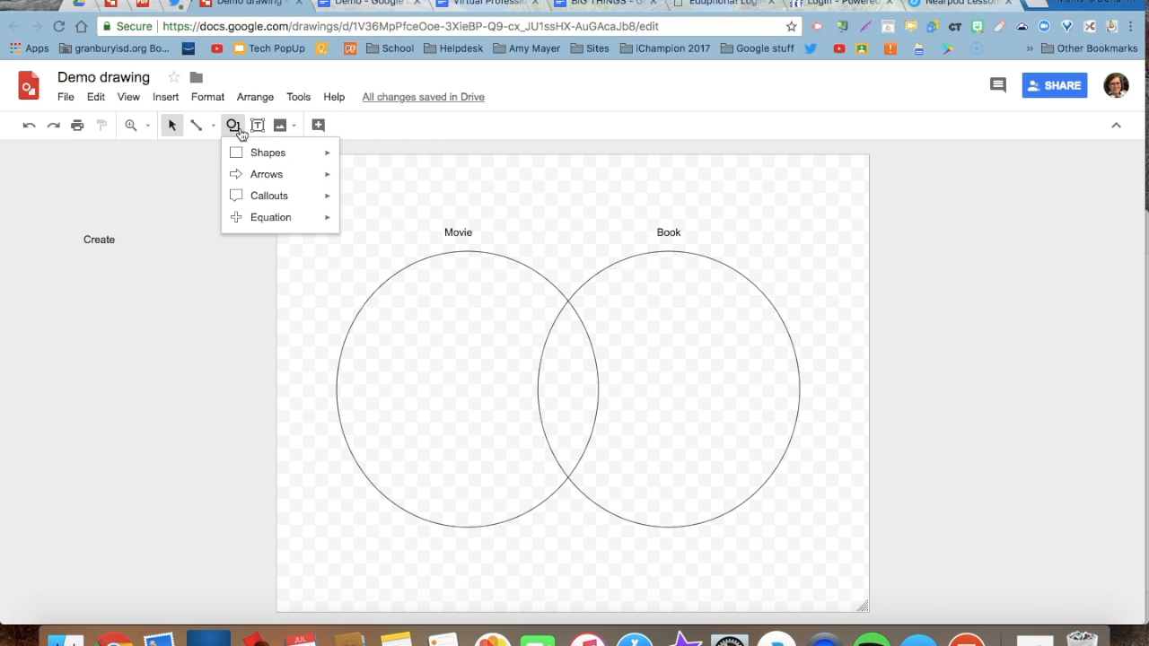
mouse_move(265, 174)
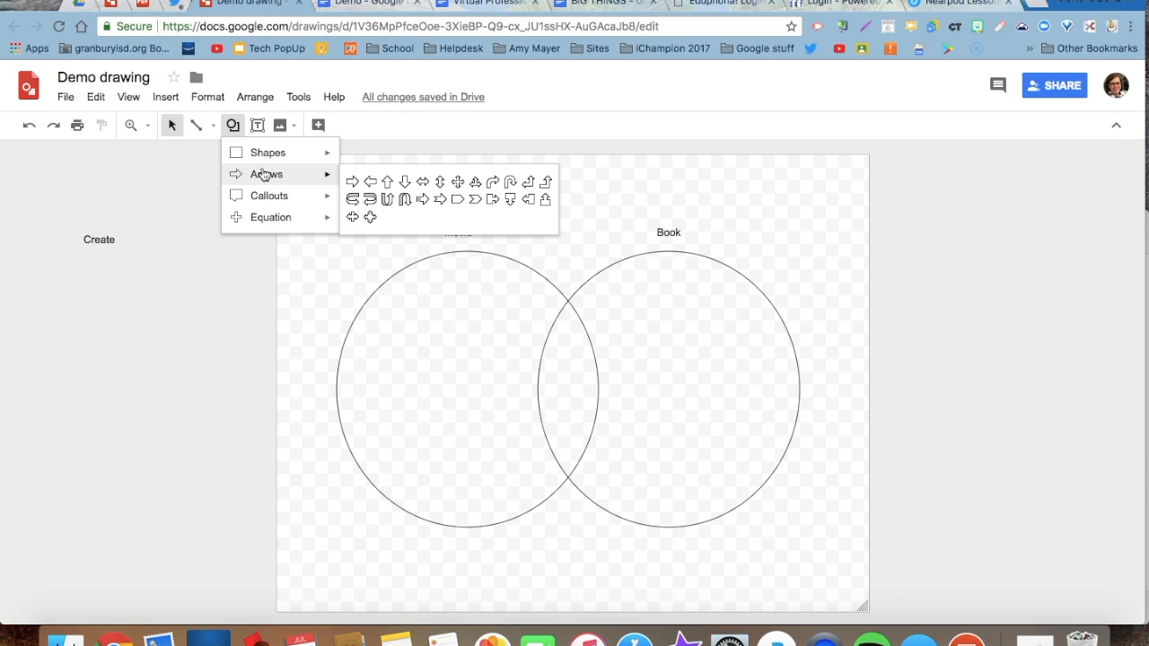
mouse_move(266, 198)
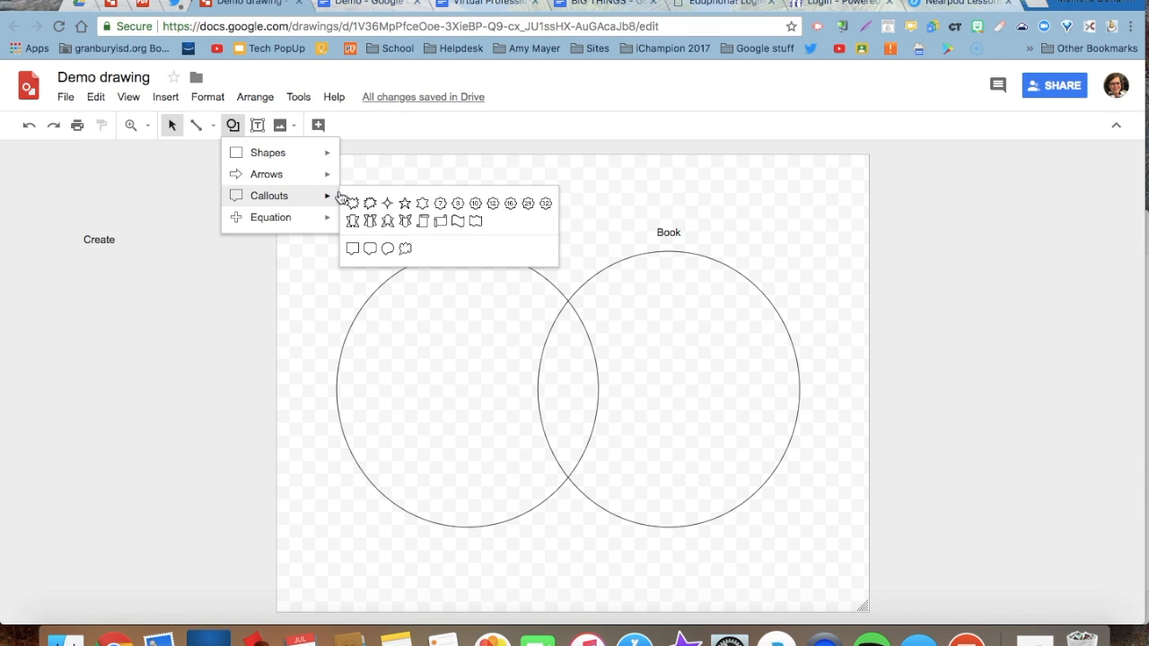
mouse_move(302, 225)
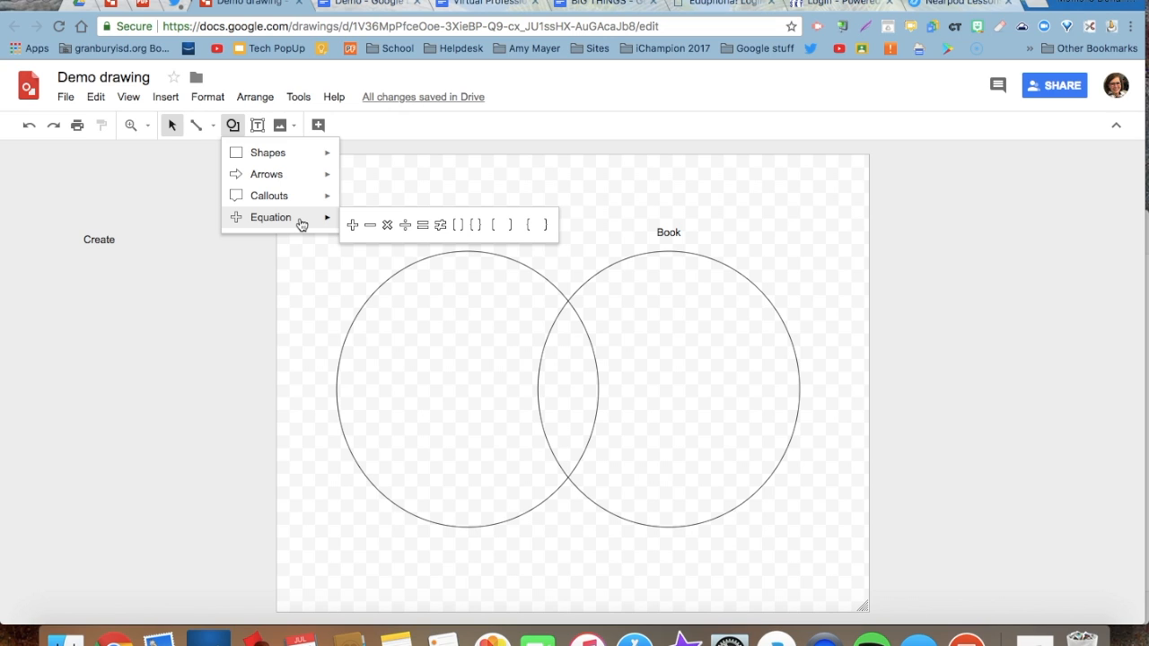
click(213, 130)
click(213, 131)
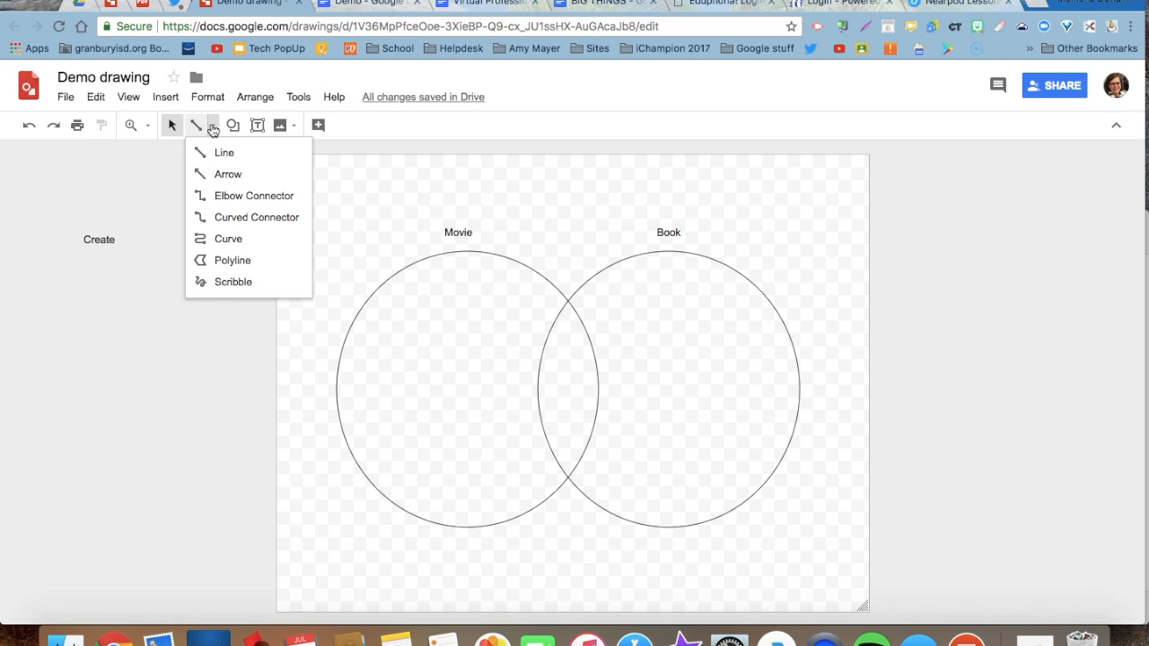
Draw an arrow from inside the Movie circle across to inside the Book circle and set its line weight to 8px
click(224, 179)
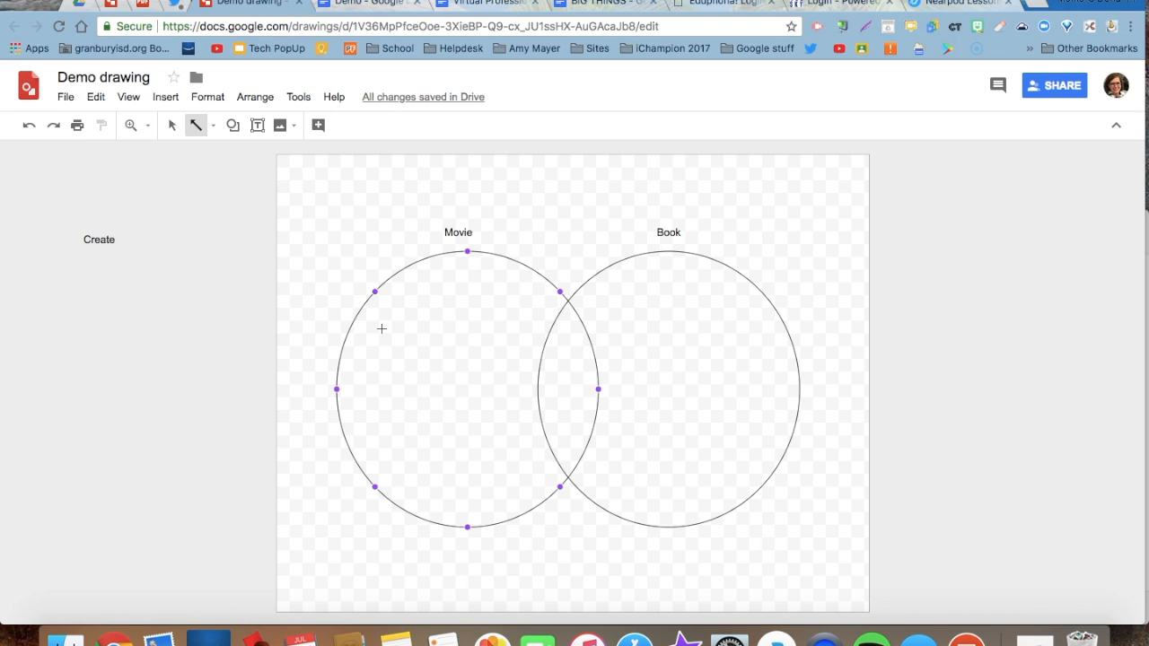
drag(381, 330, 734, 411)
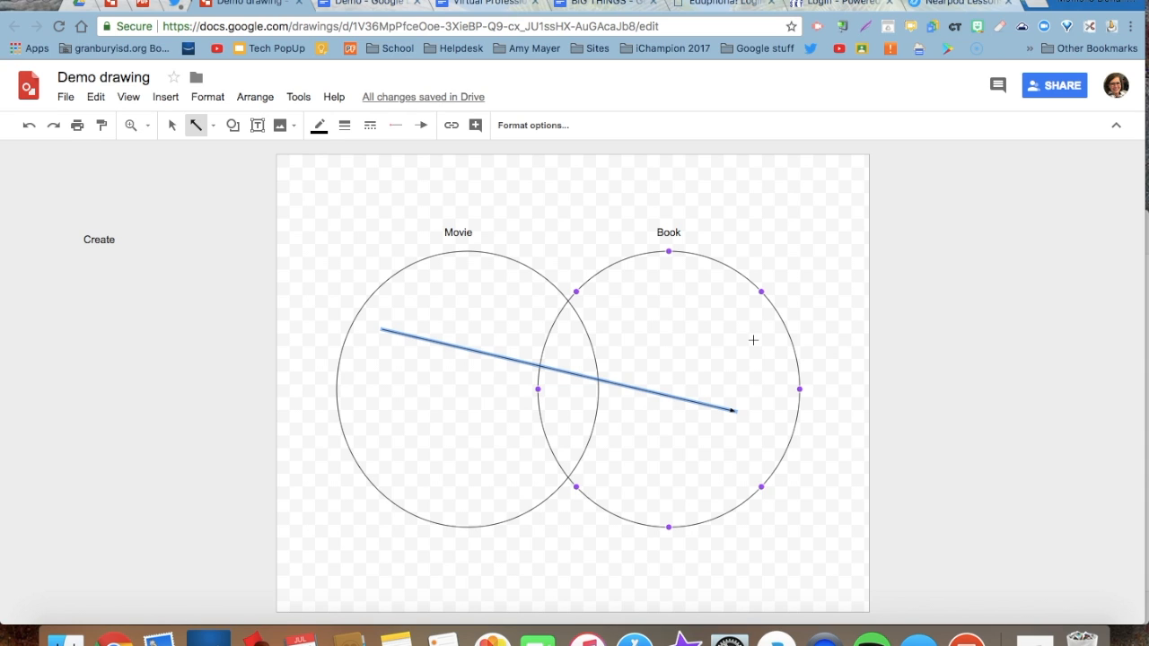
click(345, 126)
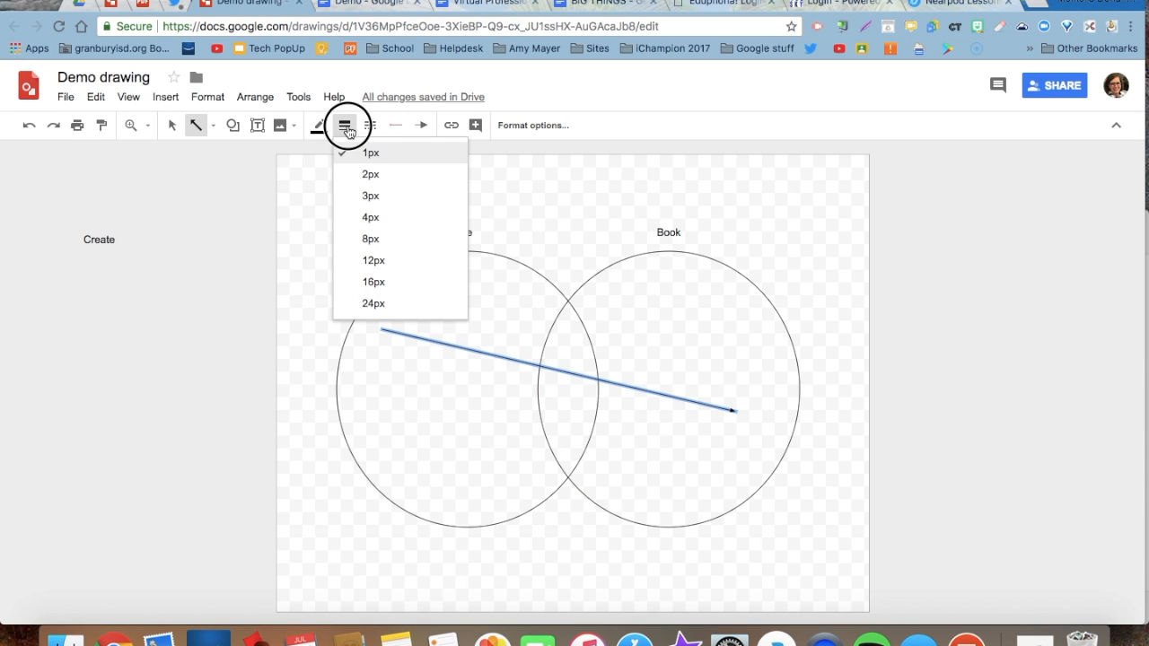
click(371, 240)
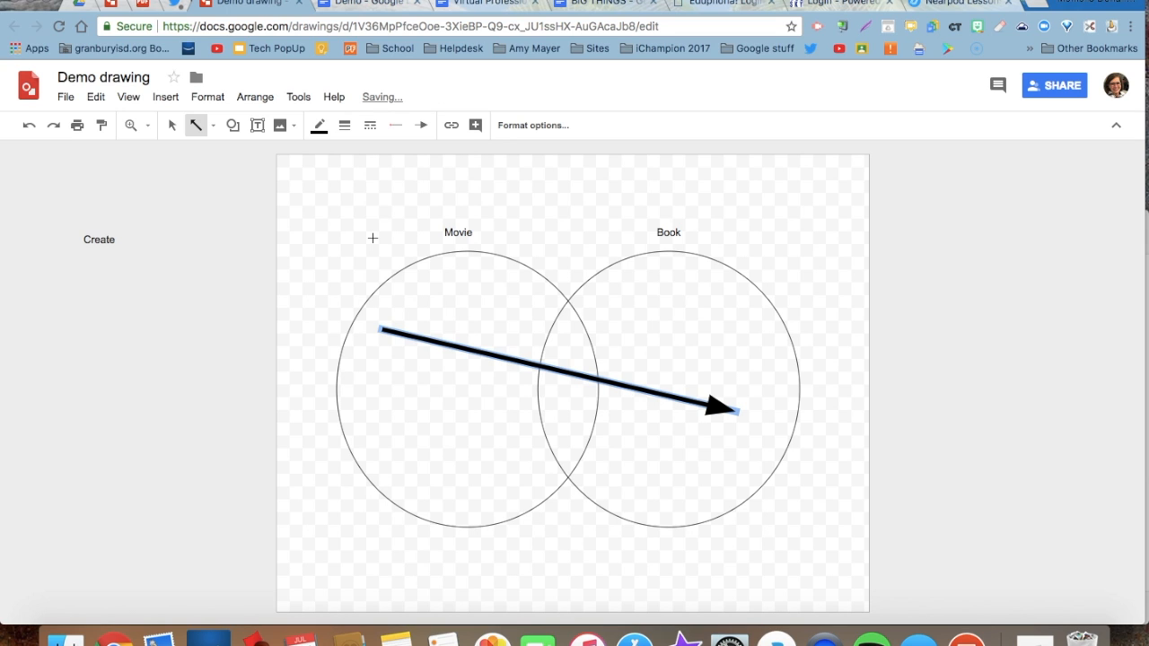
Try a filled circle as the long arrow's line end and replace it with the hollow triangle arrowhead
click(422, 127)
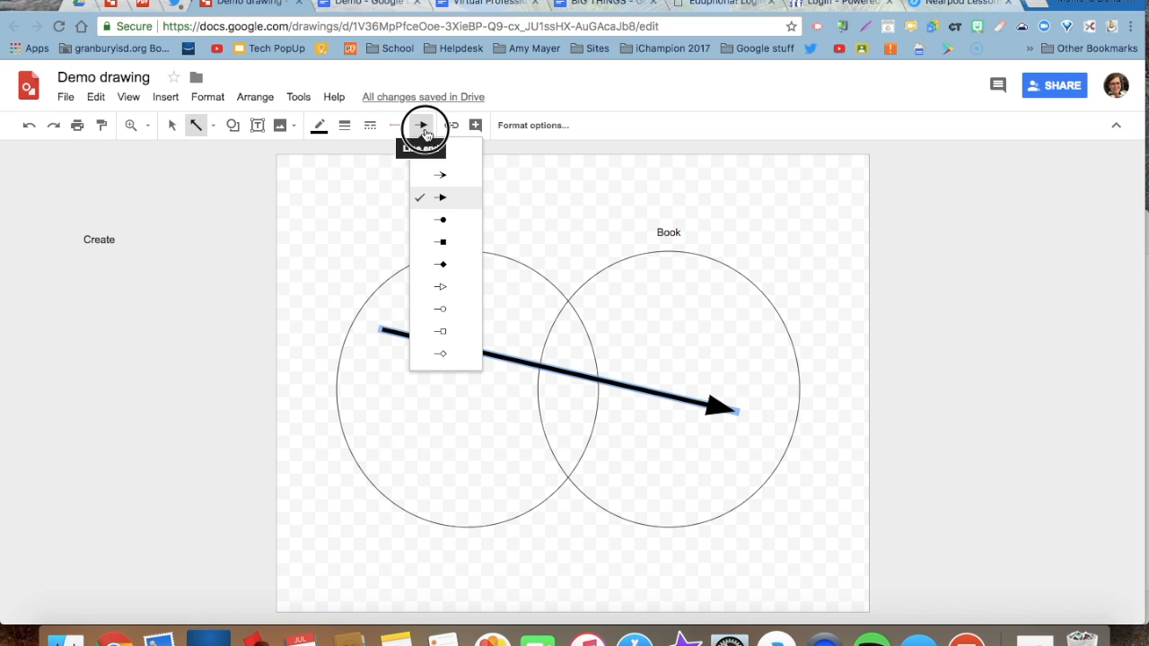
click(446, 221)
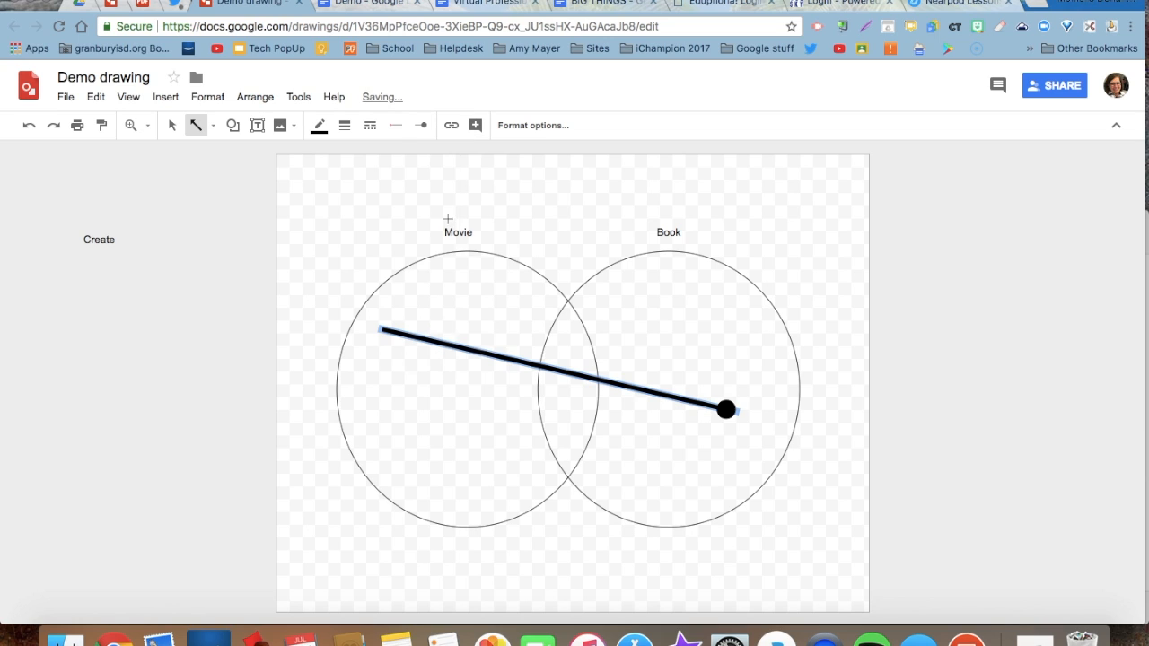
click(422, 124)
click(446, 286)
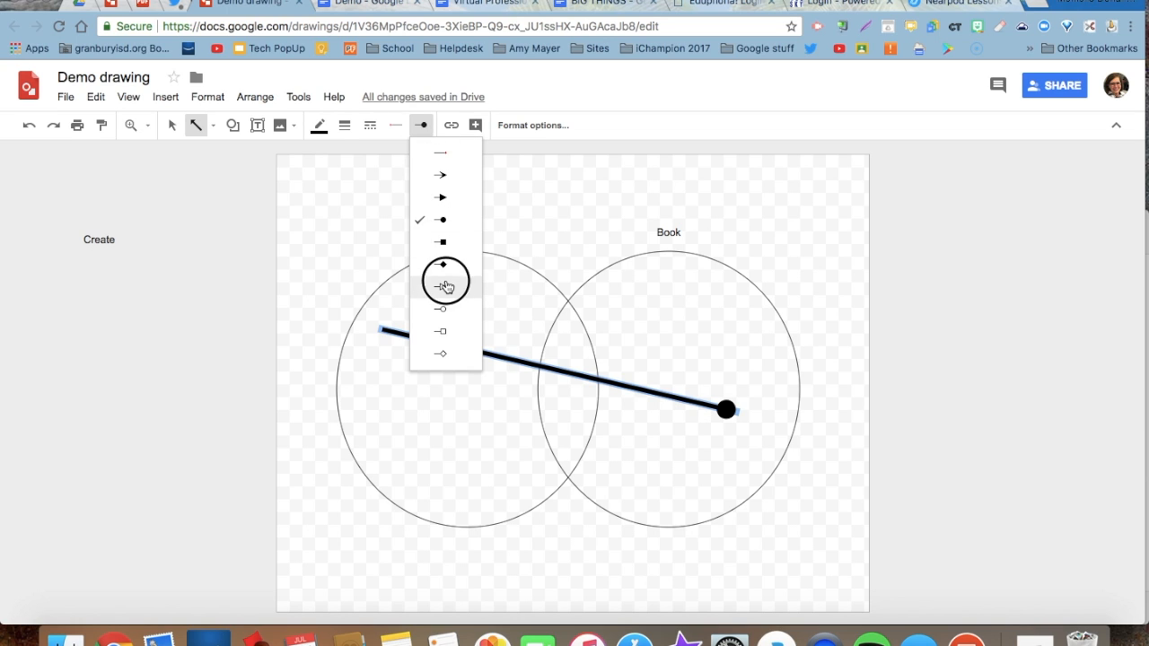
Draw a short diagonal arrow beside the Book circle's upper right and delete it
drag(770, 248, 847, 323)
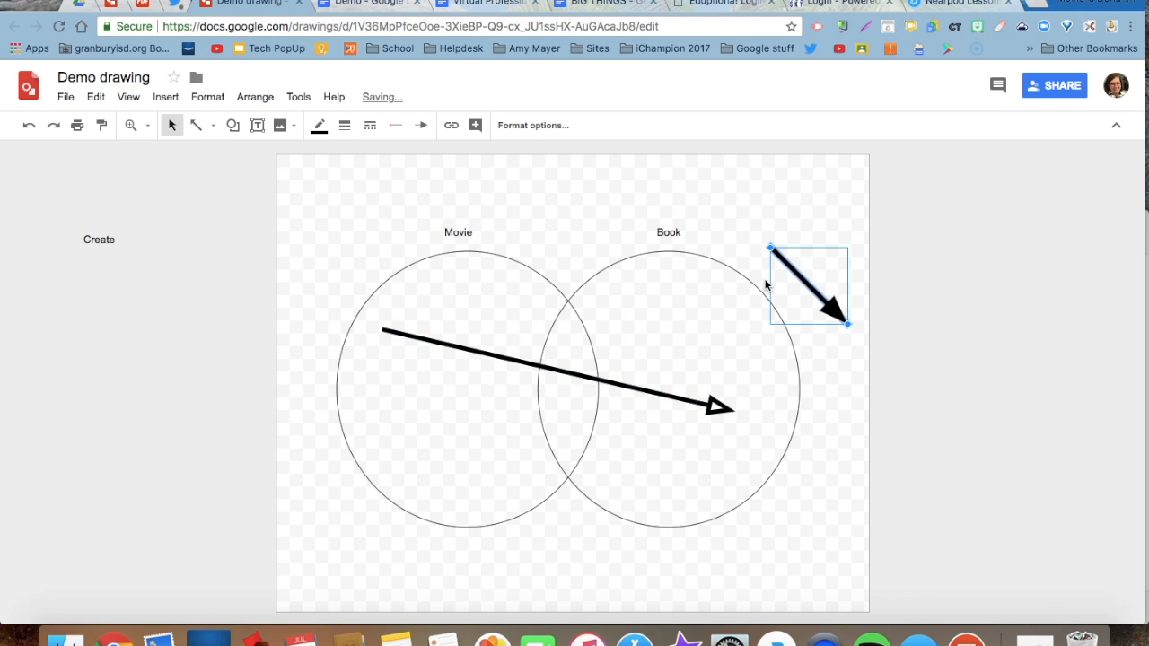
key(Delete)
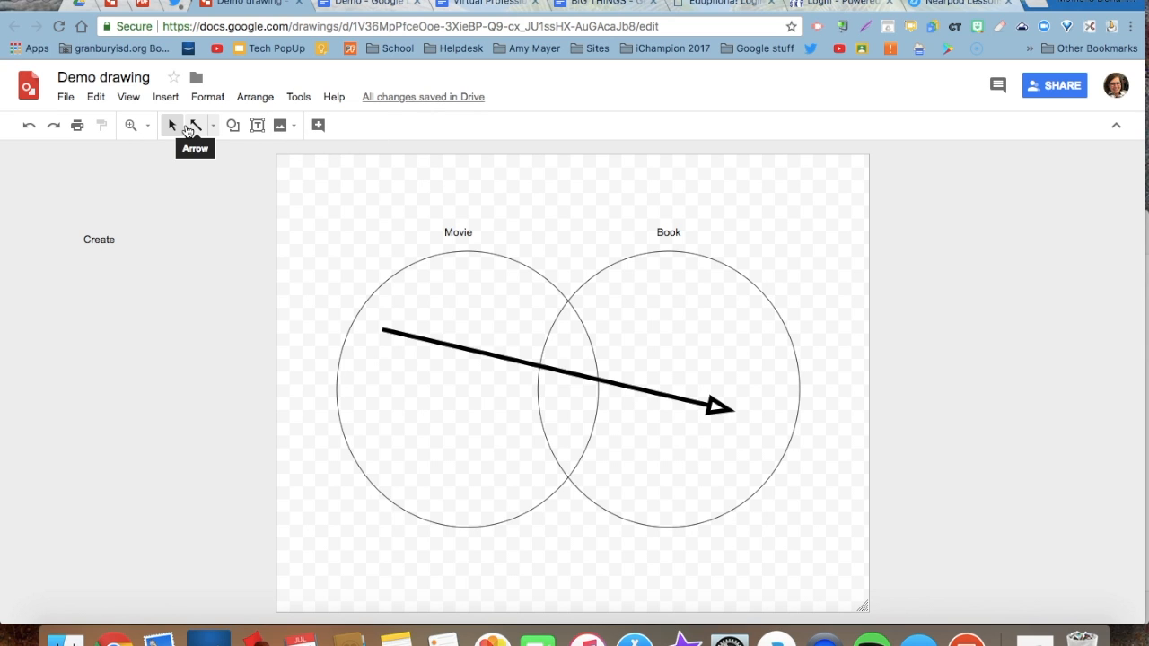
Activate the Text box tool for adding text to the drawing
click(257, 126)
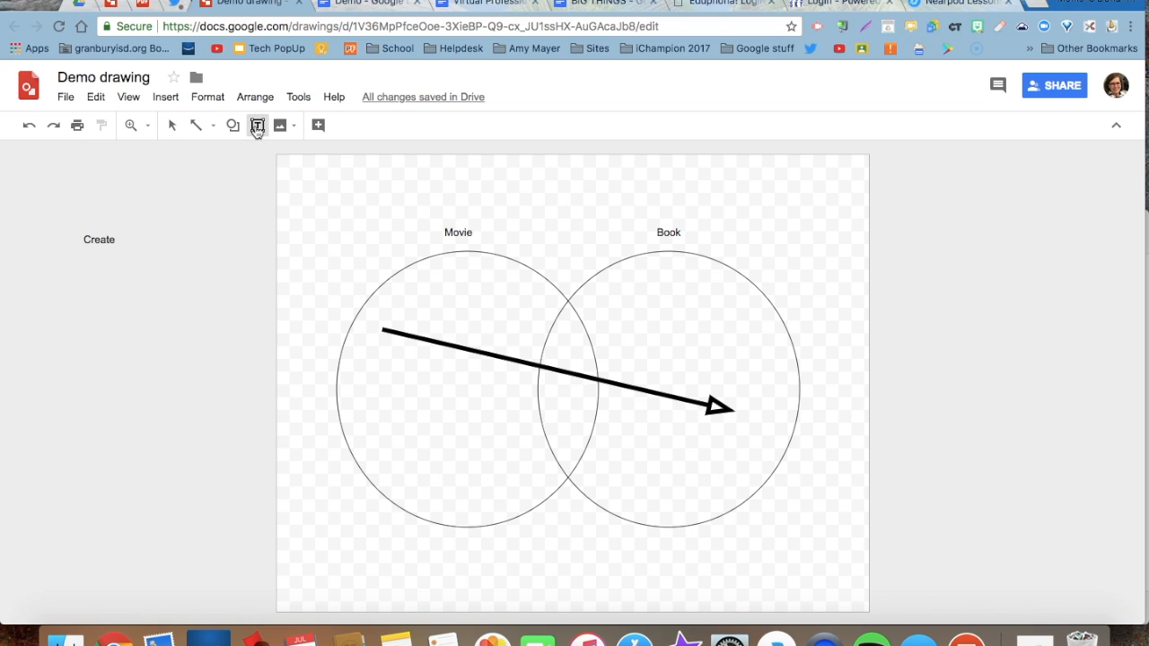